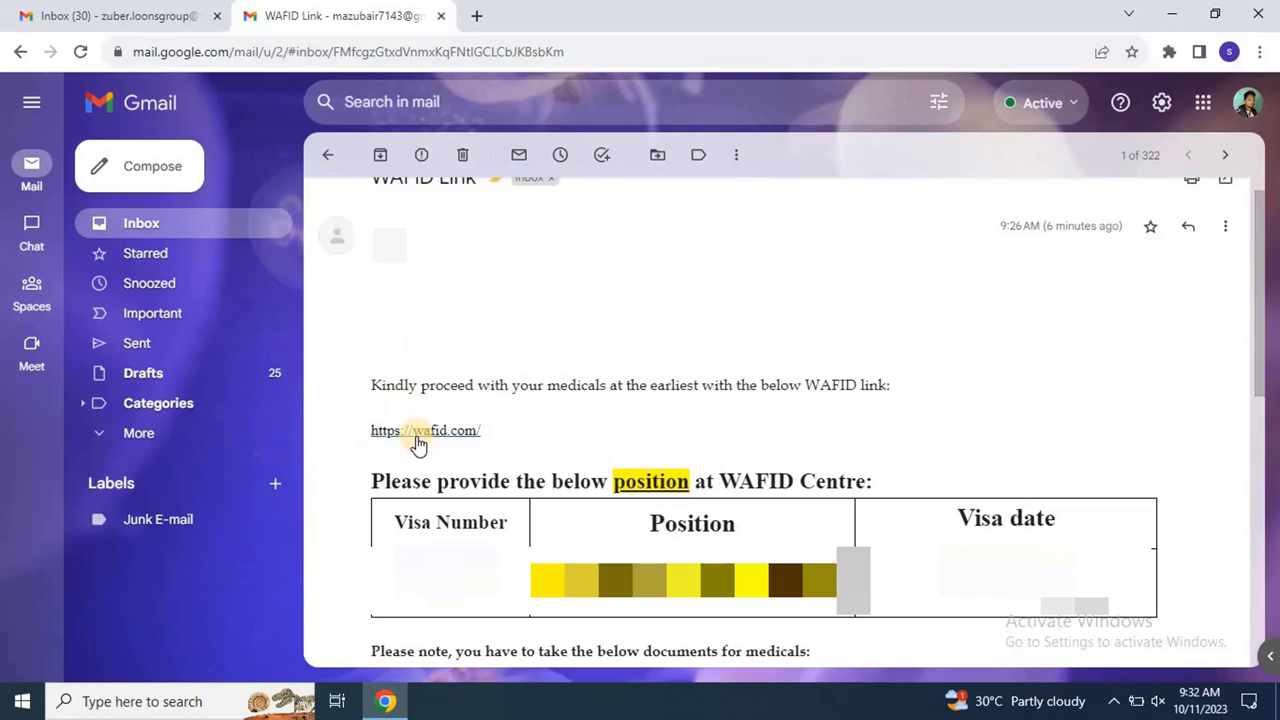
# Step: Follow the emailed wafid.com link and choose Book an Appointment under Medical Examinations
pyautogui.click(417, 434)
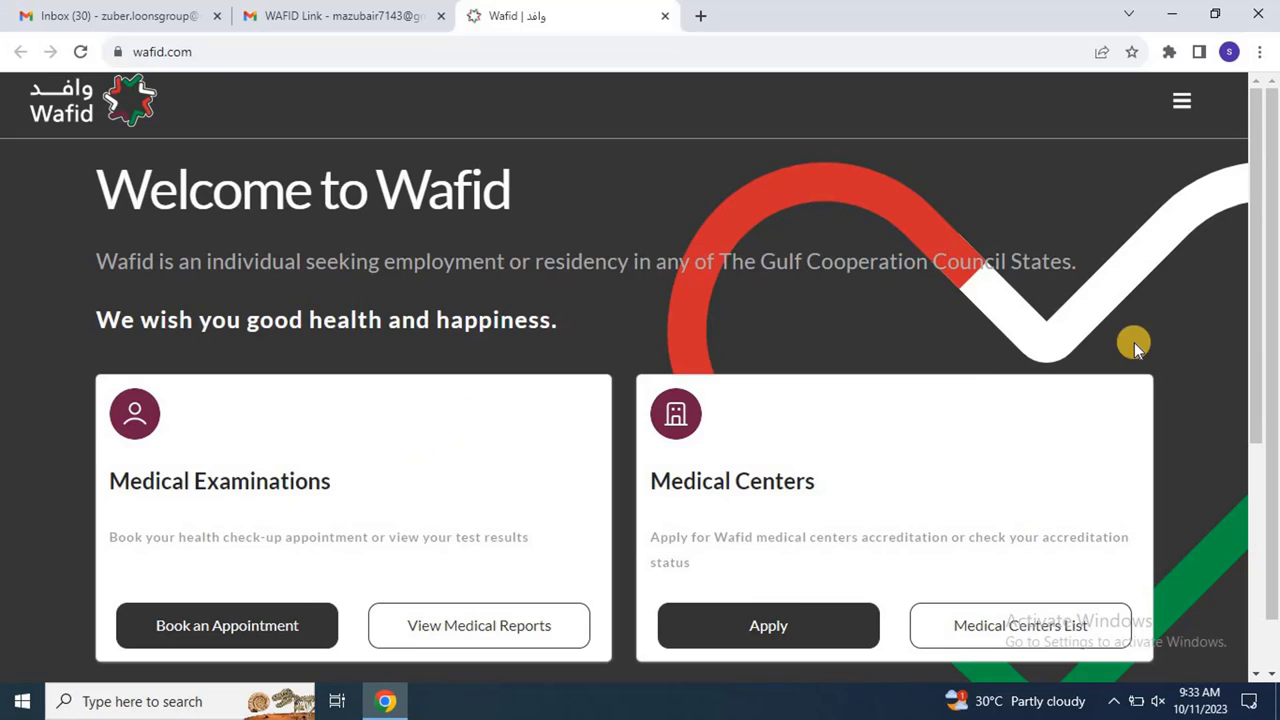
pyautogui.moveTo(1260, 195); pyautogui.dragTo(1260, 280)
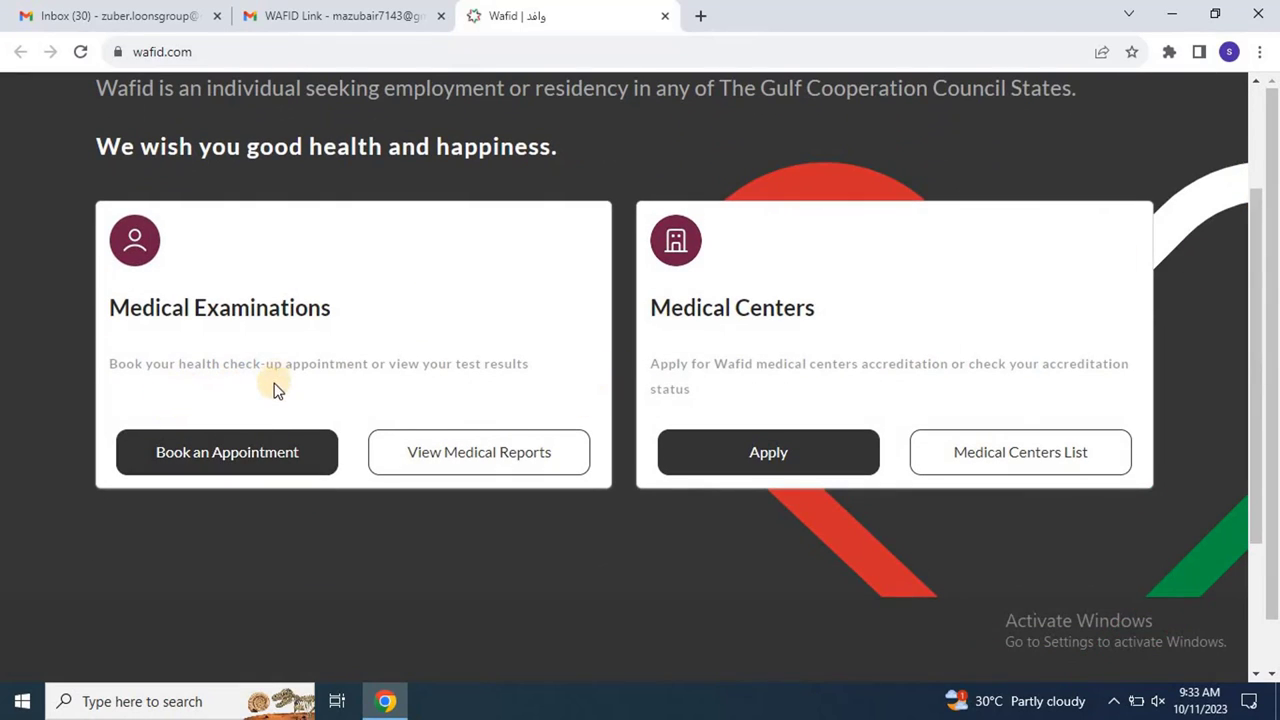
pyautogui.click(248, 458)
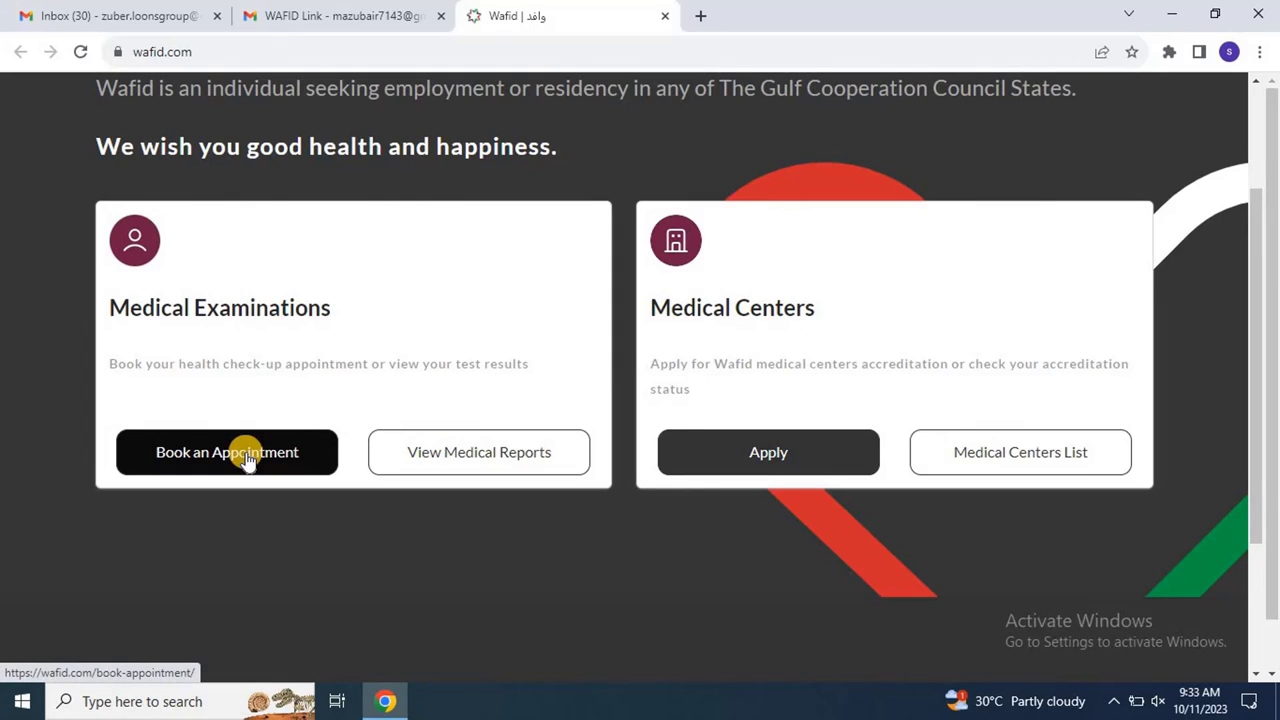
# Step: Choose Country India, City Hyderabad and Country Traveling To Saudi Arabia on the booking form
pyautogui.click(248, 458)
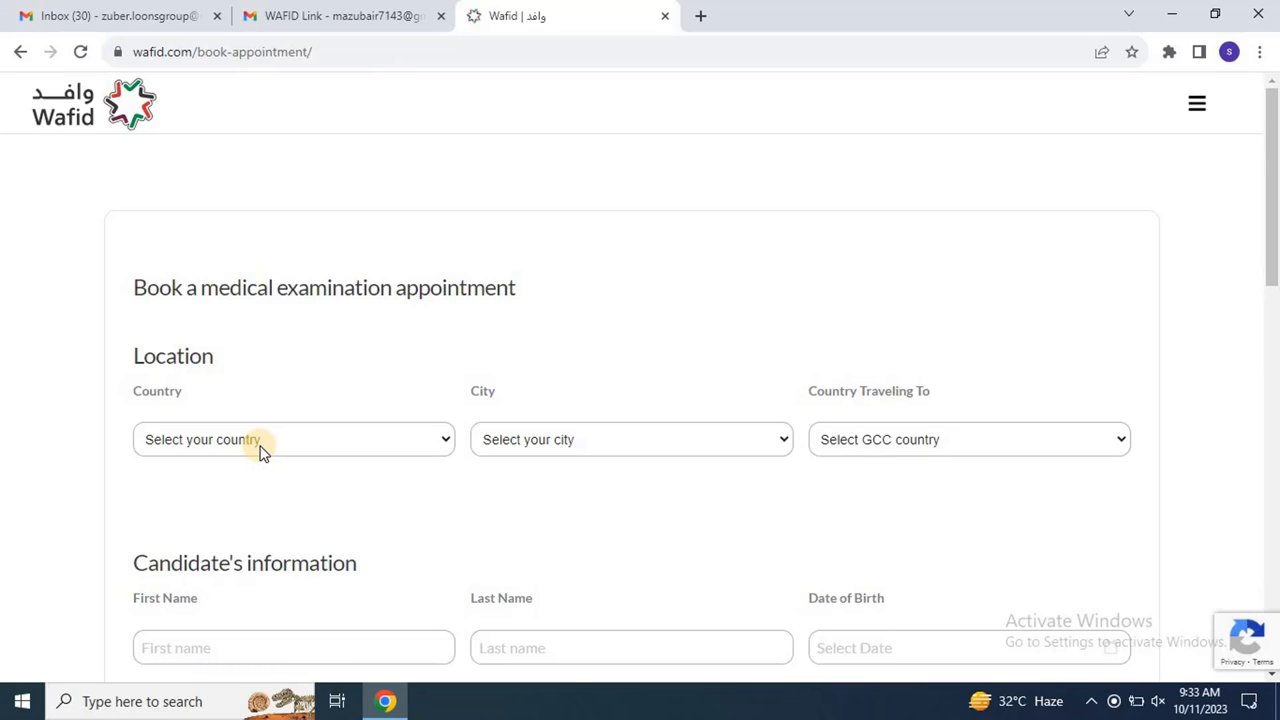
pyautogui.click(260, 450)
pyautogui.press('i')
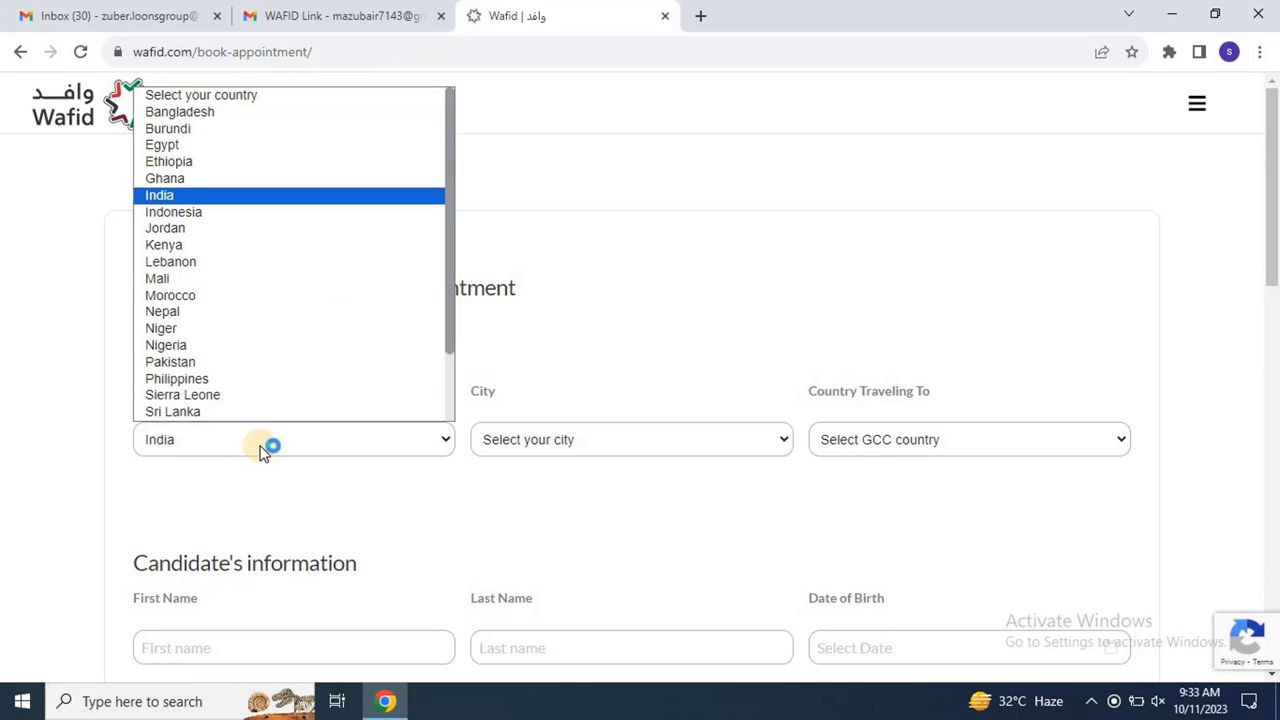
pyautogui.click(260, 450)
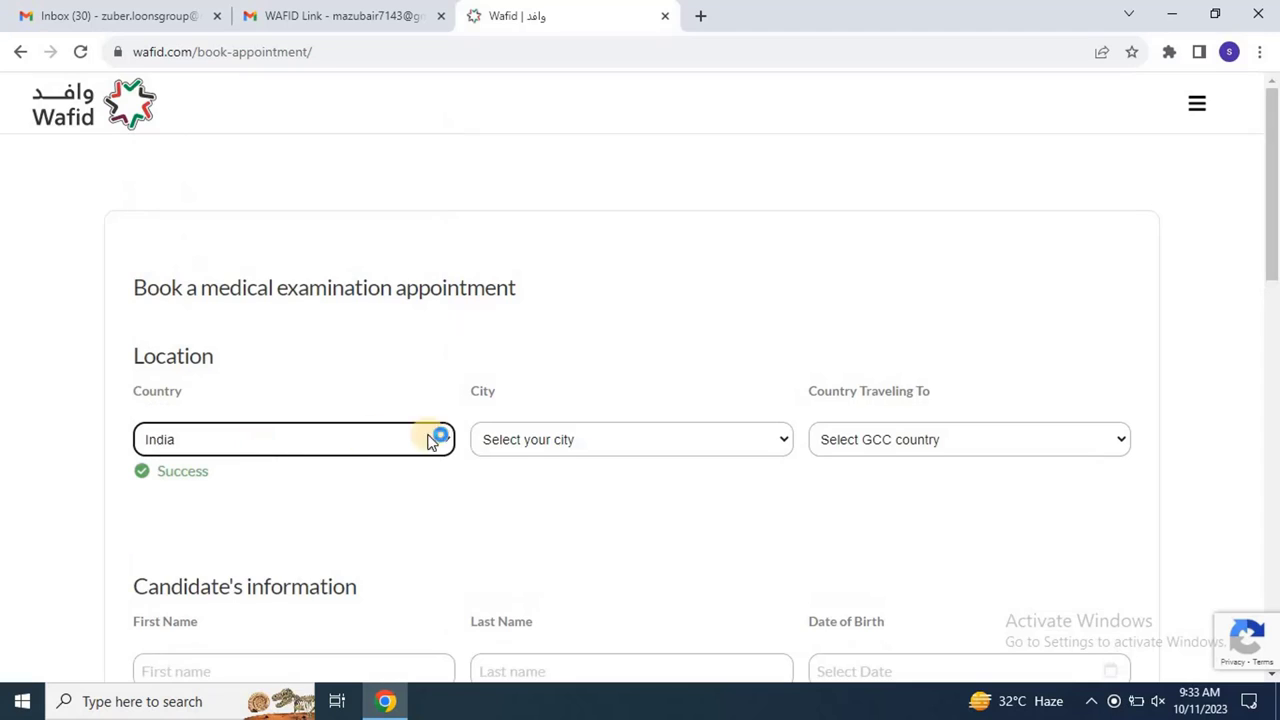
pyautogui.click(550, 447)
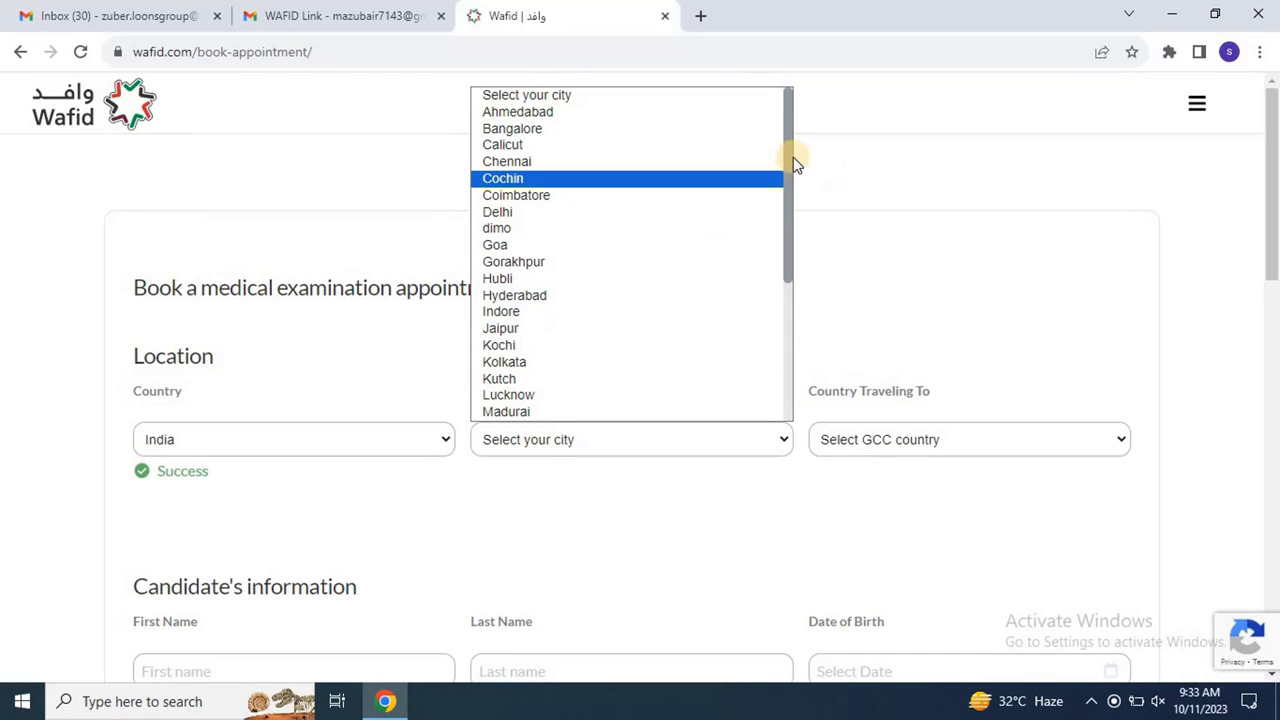
pyautogui.moveTo(789, 194); pyautogui.dragTo(794, 346)
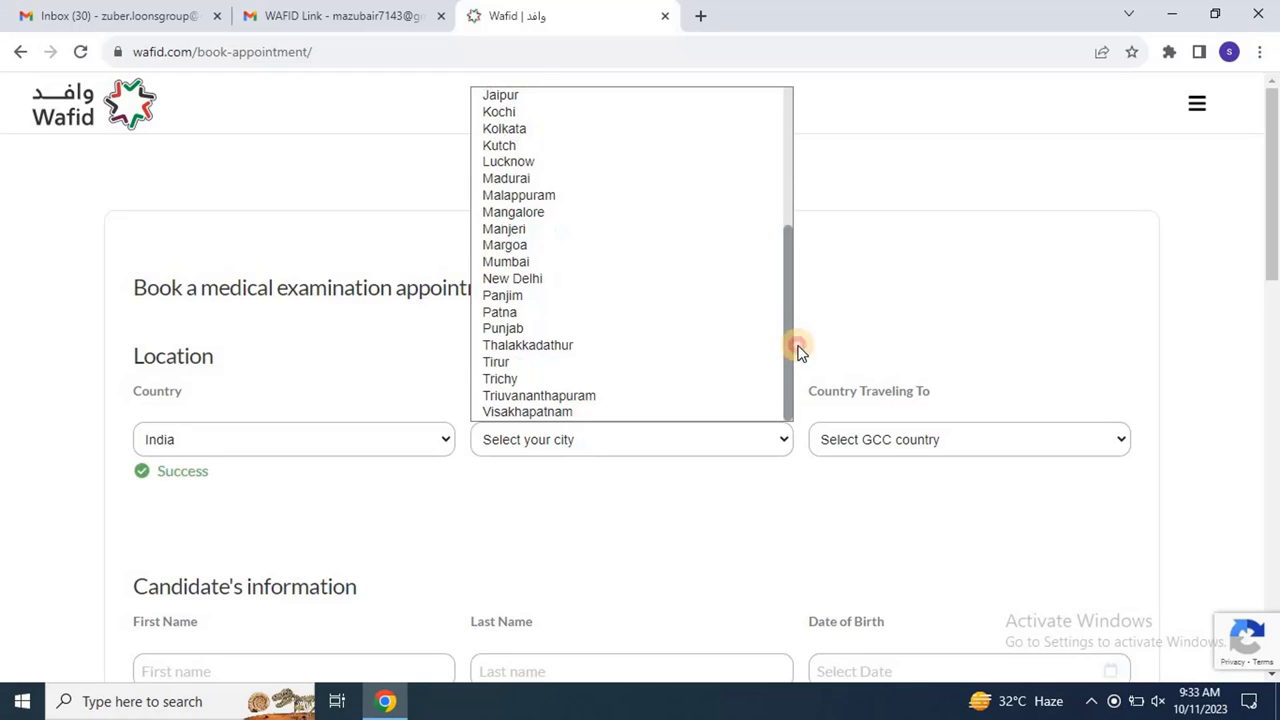
pyautogui.click(793, 210)
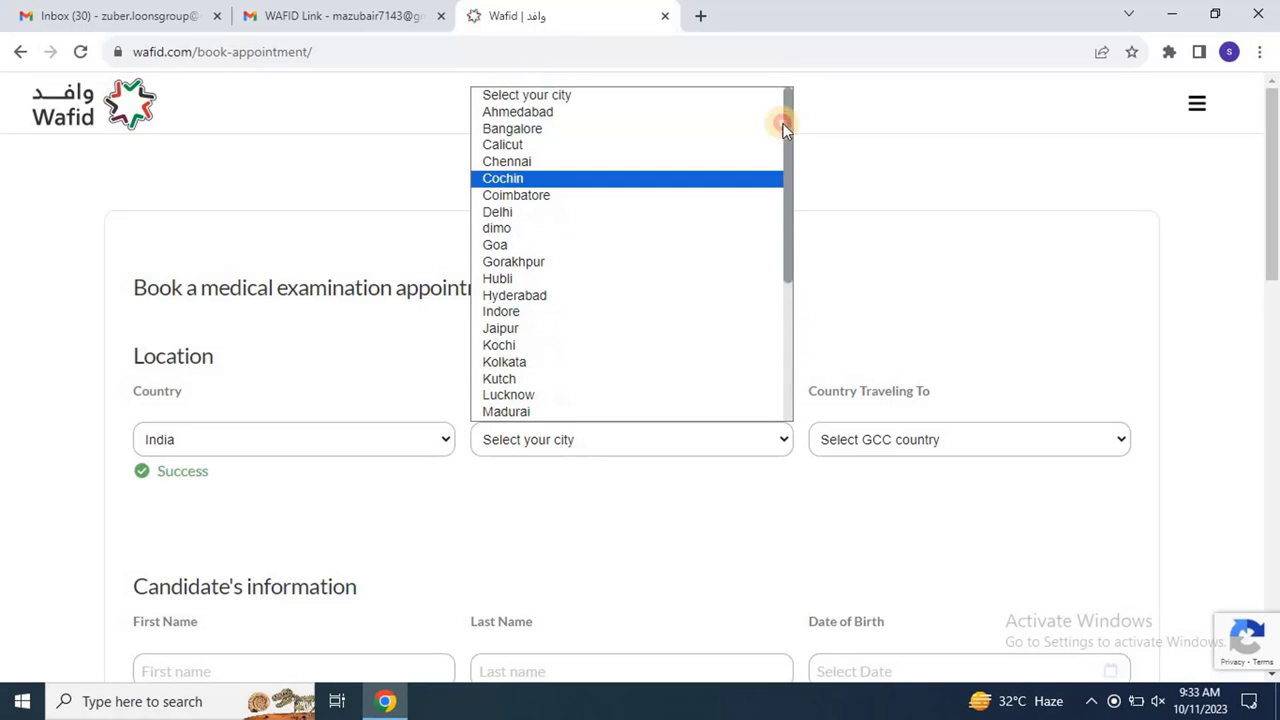
pyautogui.click(494, 296)
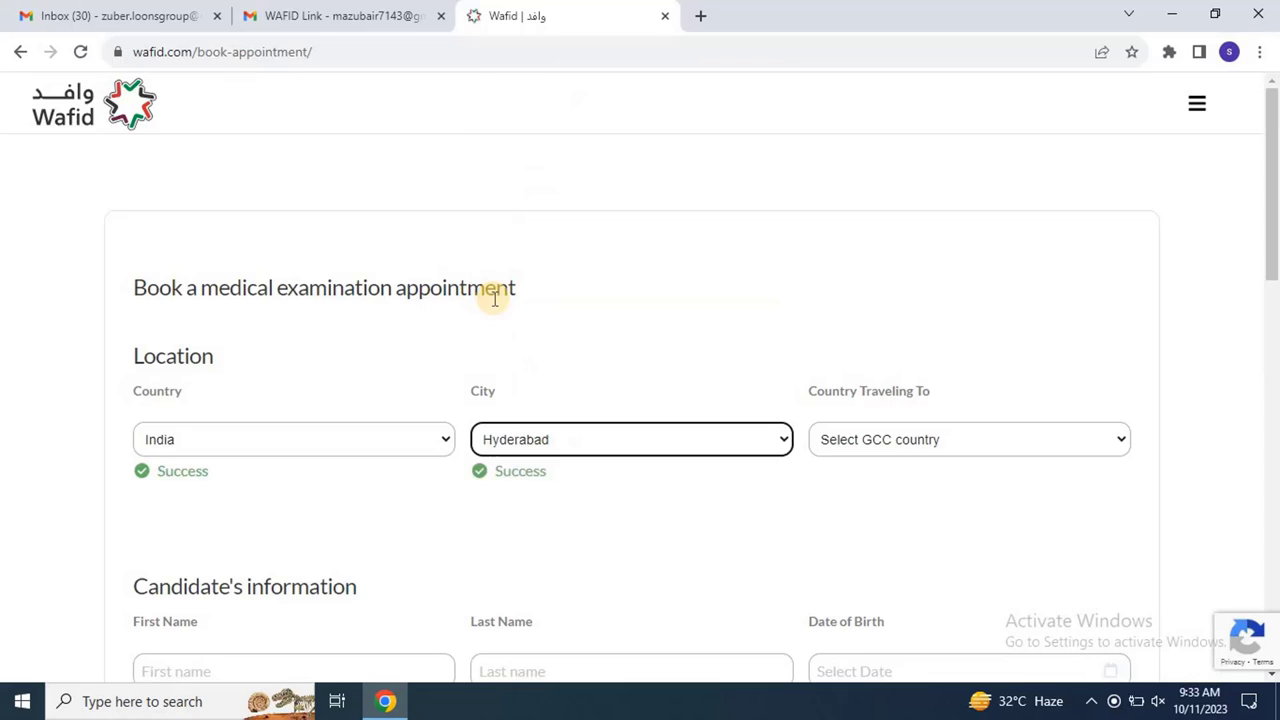
pyautogui.click(949, 443)
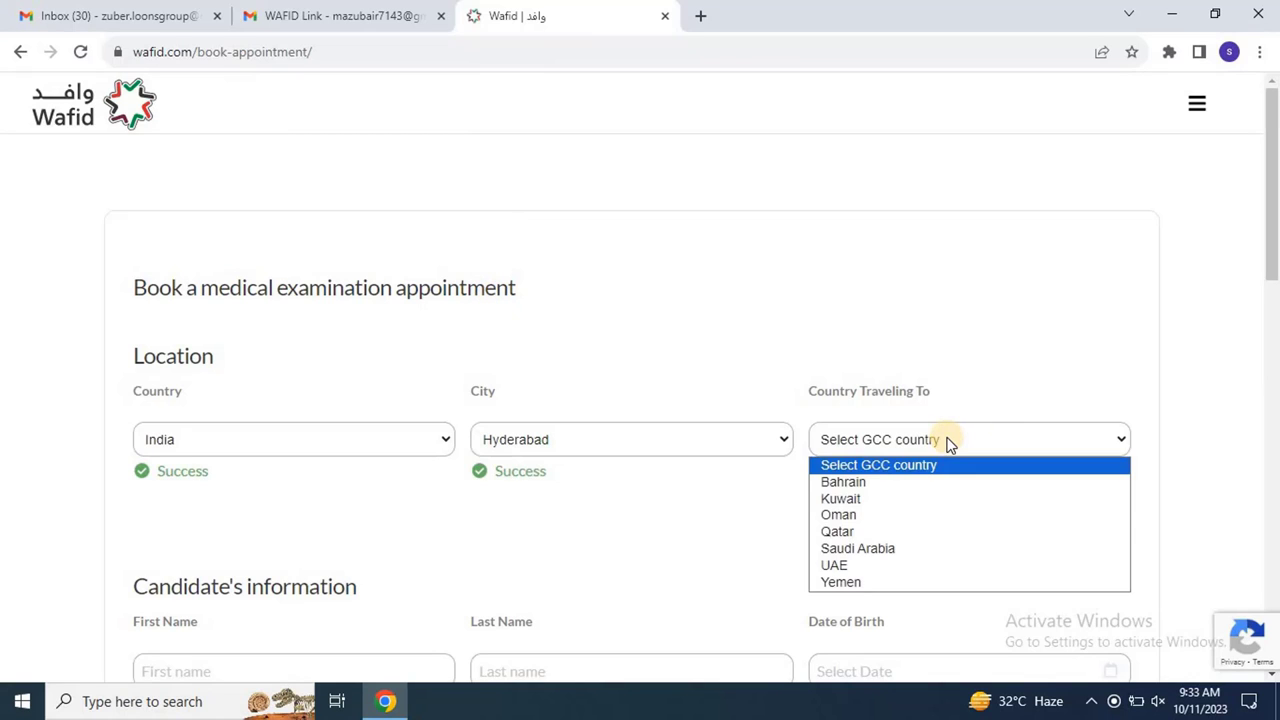
pyautogui.click(920, 549)
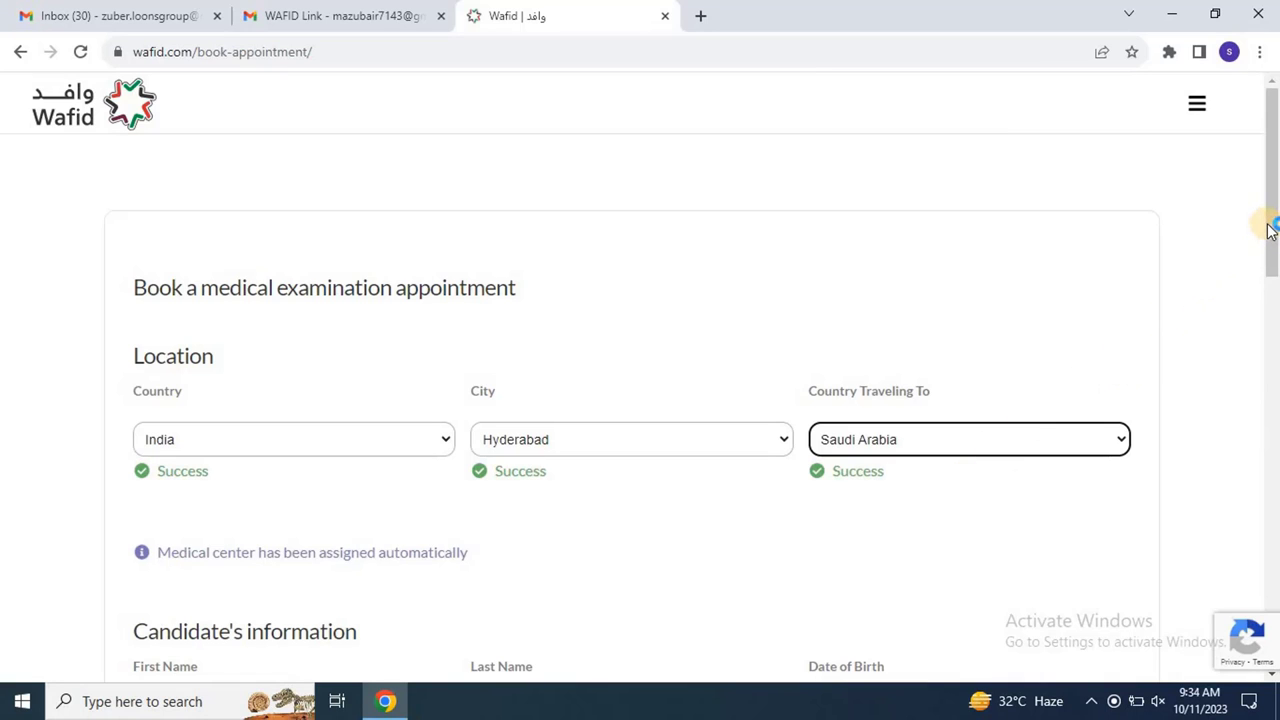
# Step: Enter the candidate's first name and date of birth, select Male gender and a marital status
pyautogui.moveTo(1268, 231); pyautogui.dragTo(1270, 352)
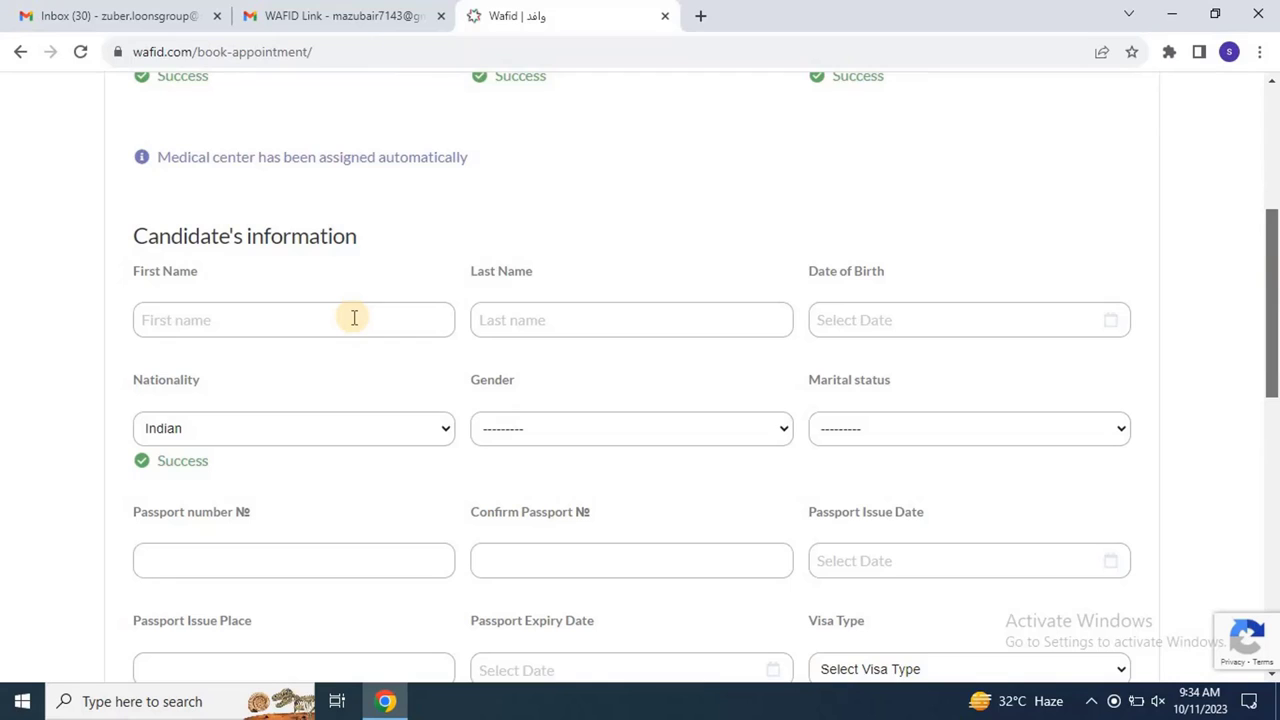
pyautogui.click(352, 318)
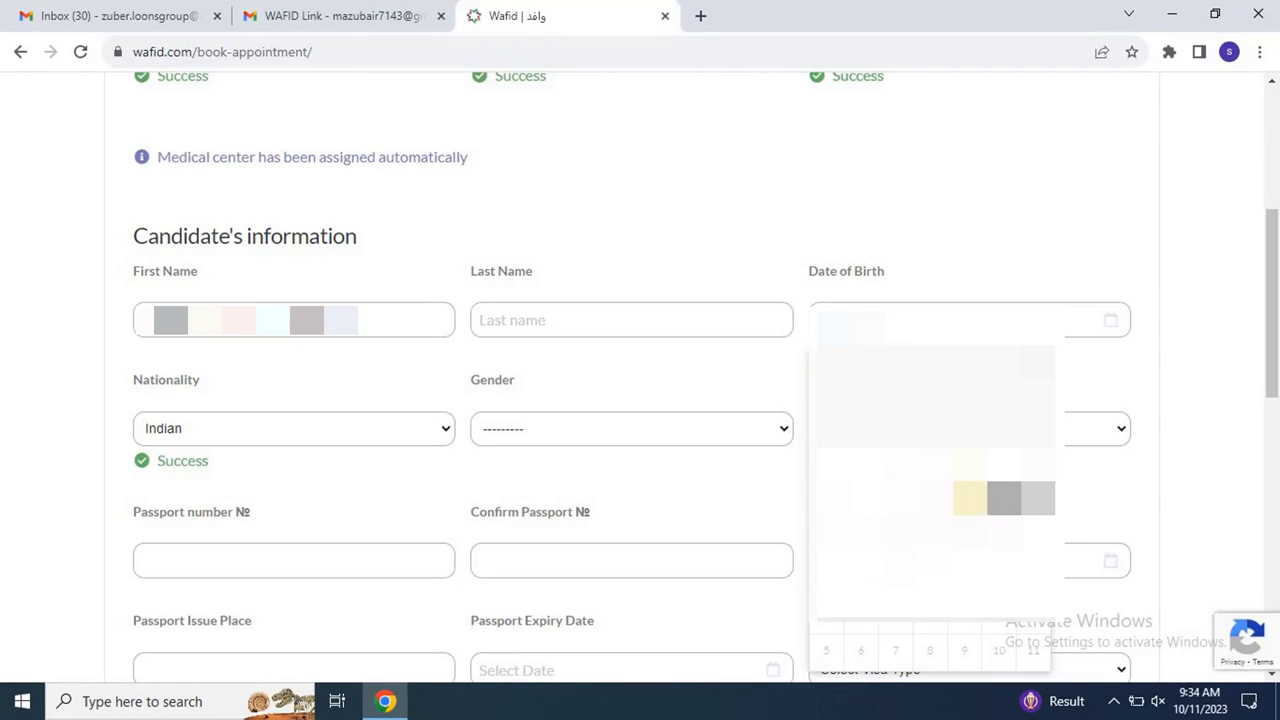
pyautogui.click(971, 498)
pyautogui.click(541, 426)
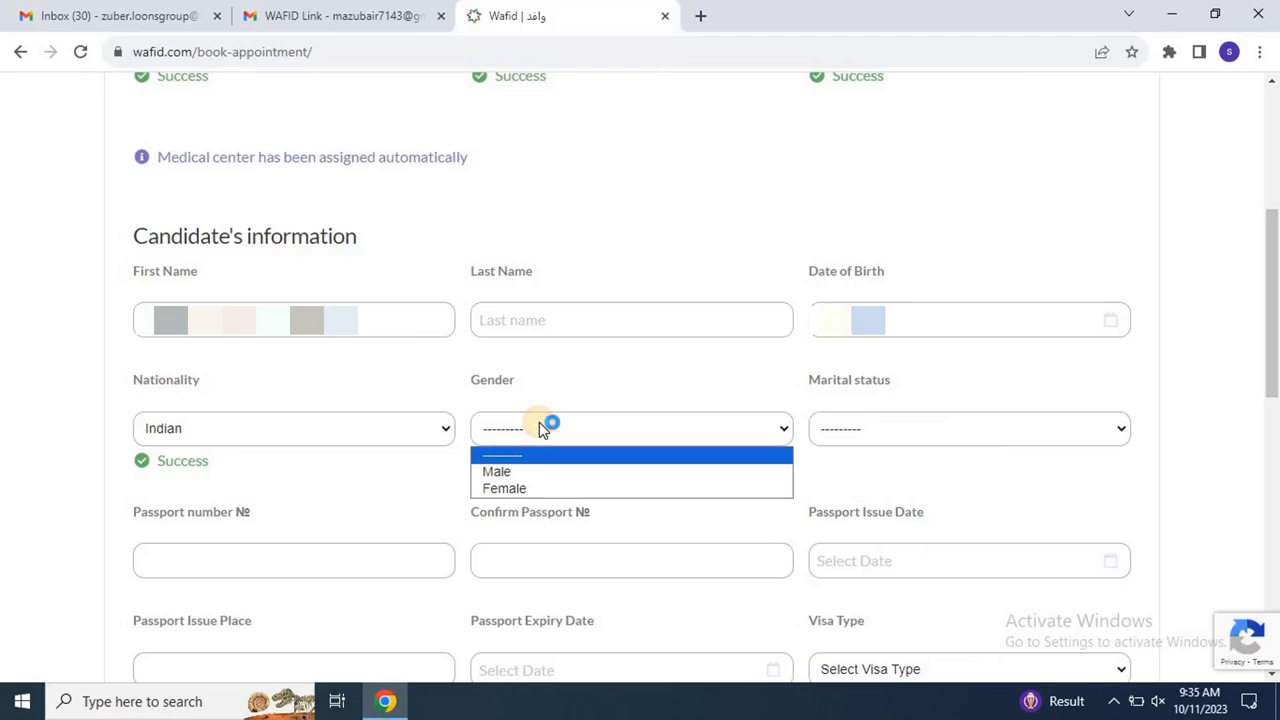
pyautogui.click(530, 472)
pyautogui.click(843, 438)
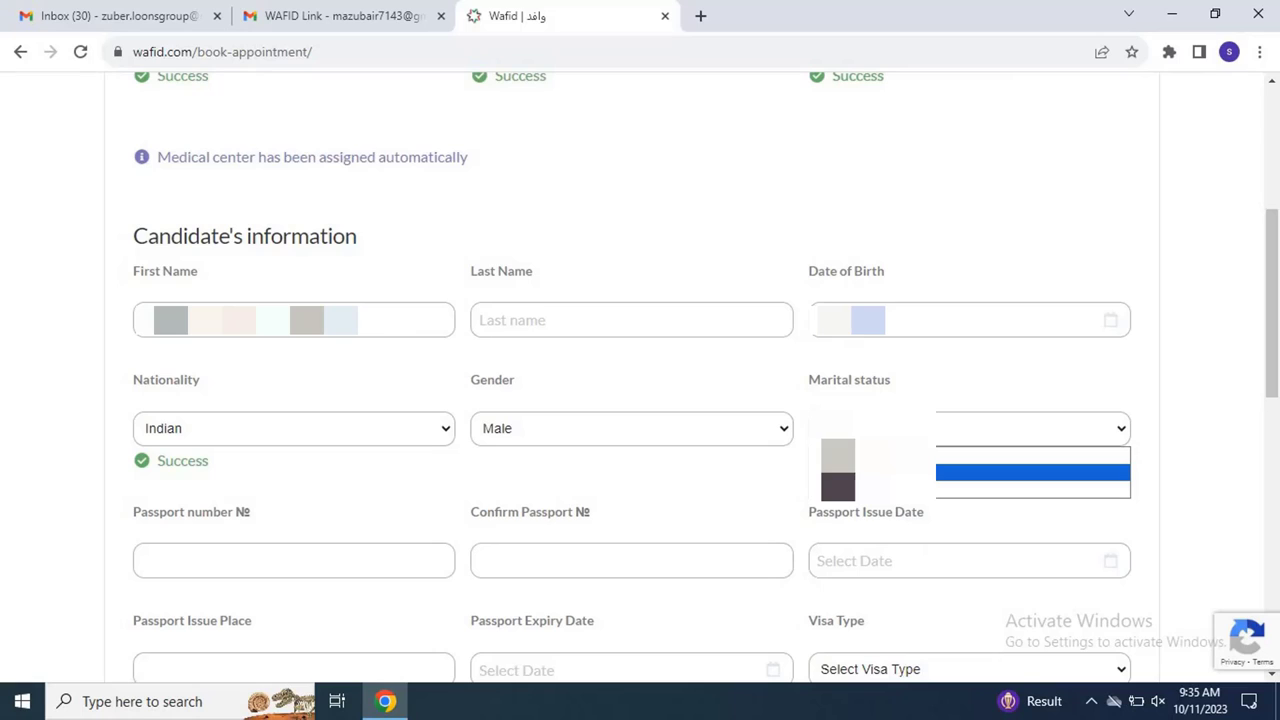
pyautogui.click(838, 472)
# Step: Enter and confirm the passport number, its issue date and place, and the passport expiry date
pyautogui.click(412, 563)
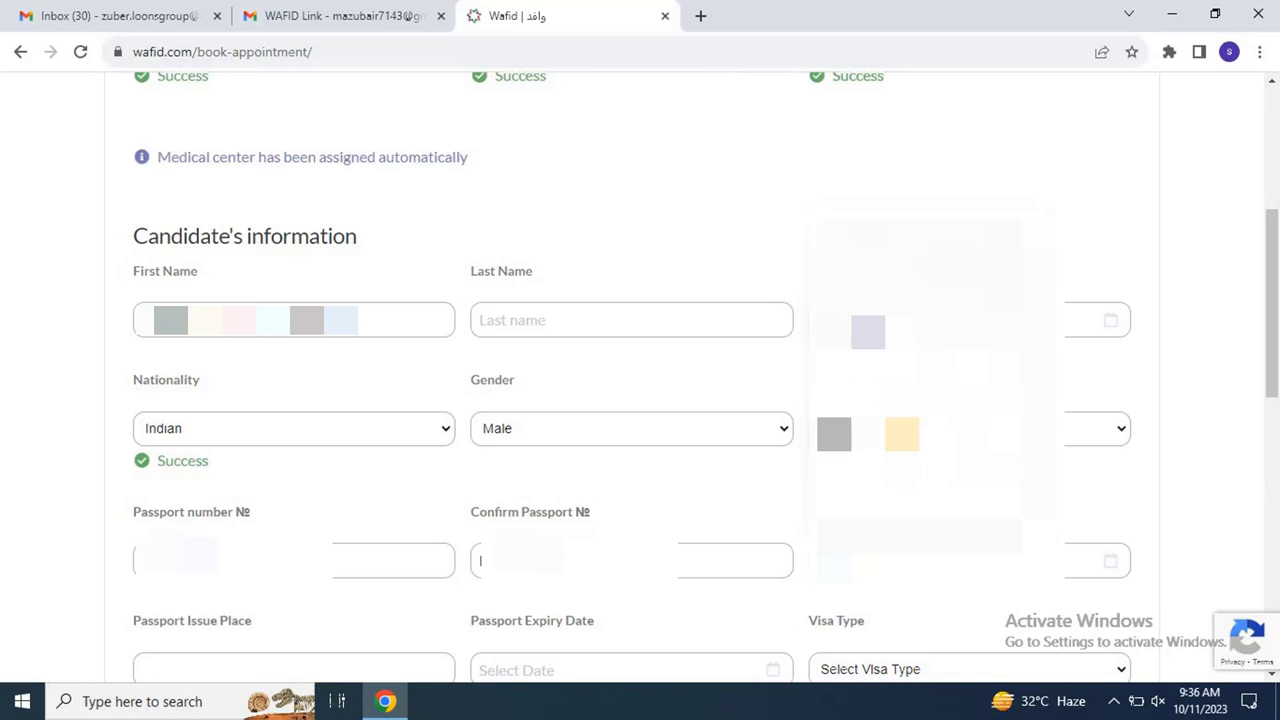
pyautogui.click(930, 400)
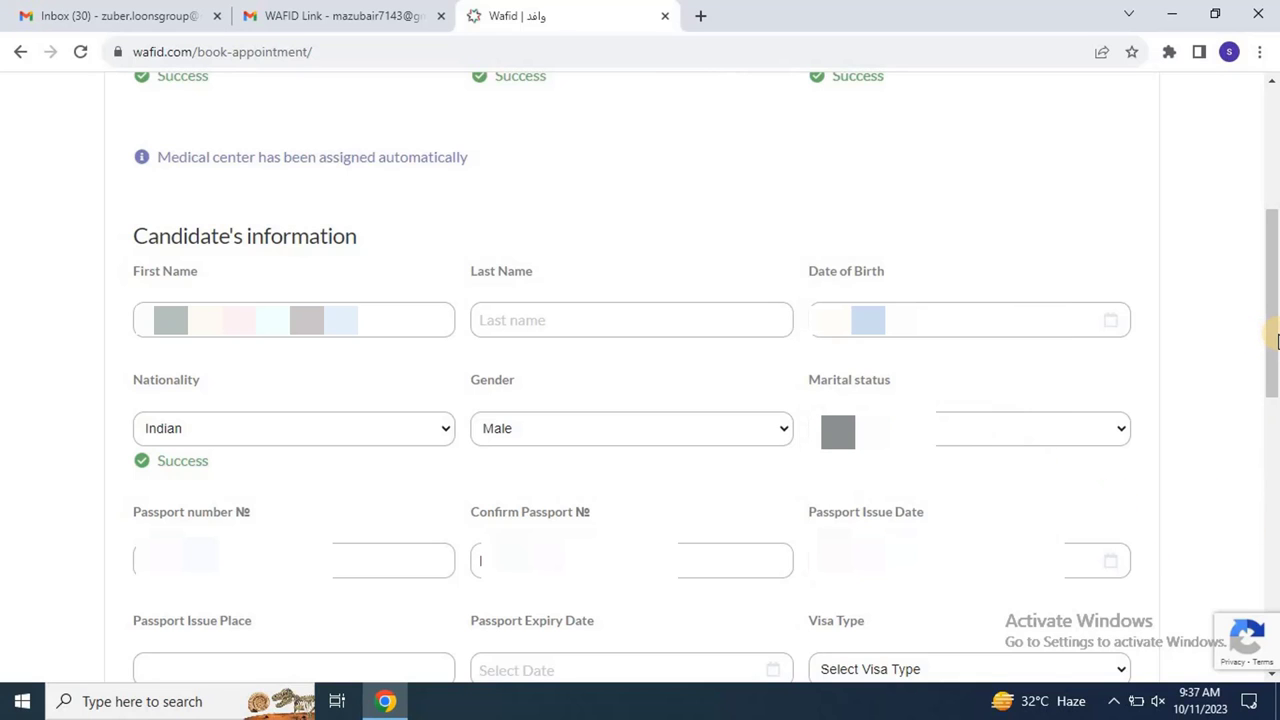
pyautogui.moveTo(1276, 340); pyautogui.dragTo(1271, 414)
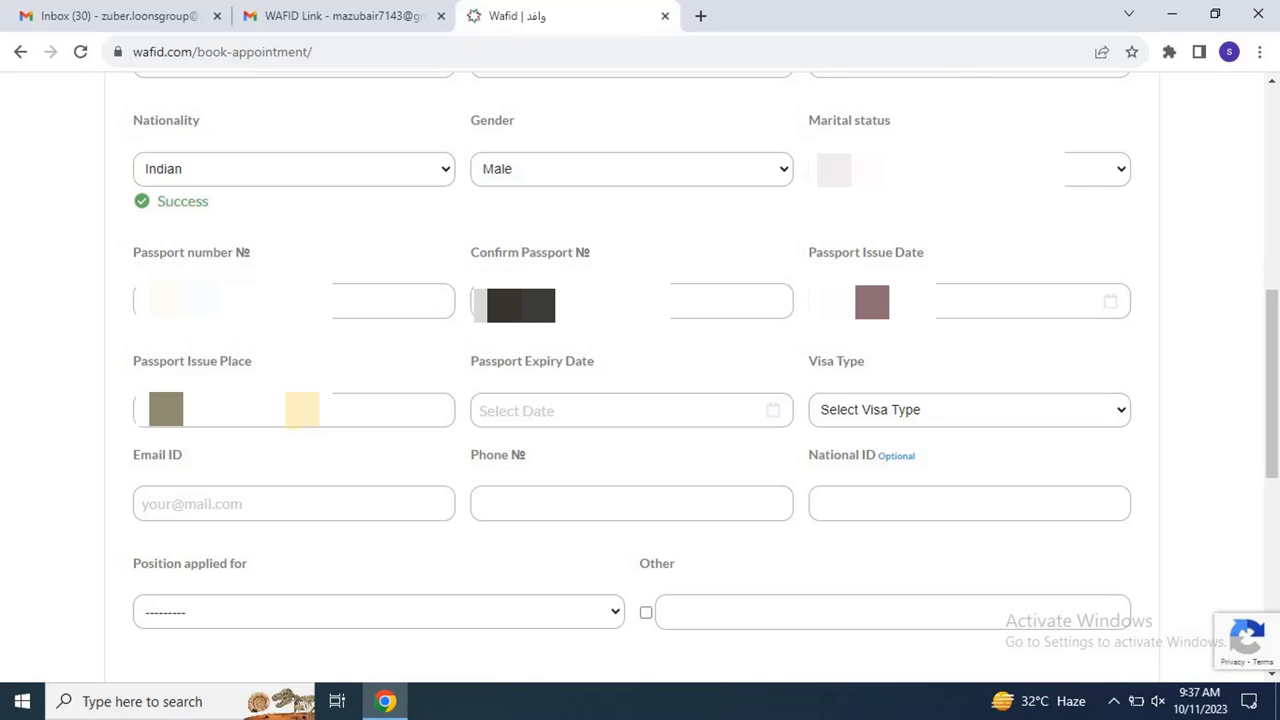
pyautogui.click(557, 420)
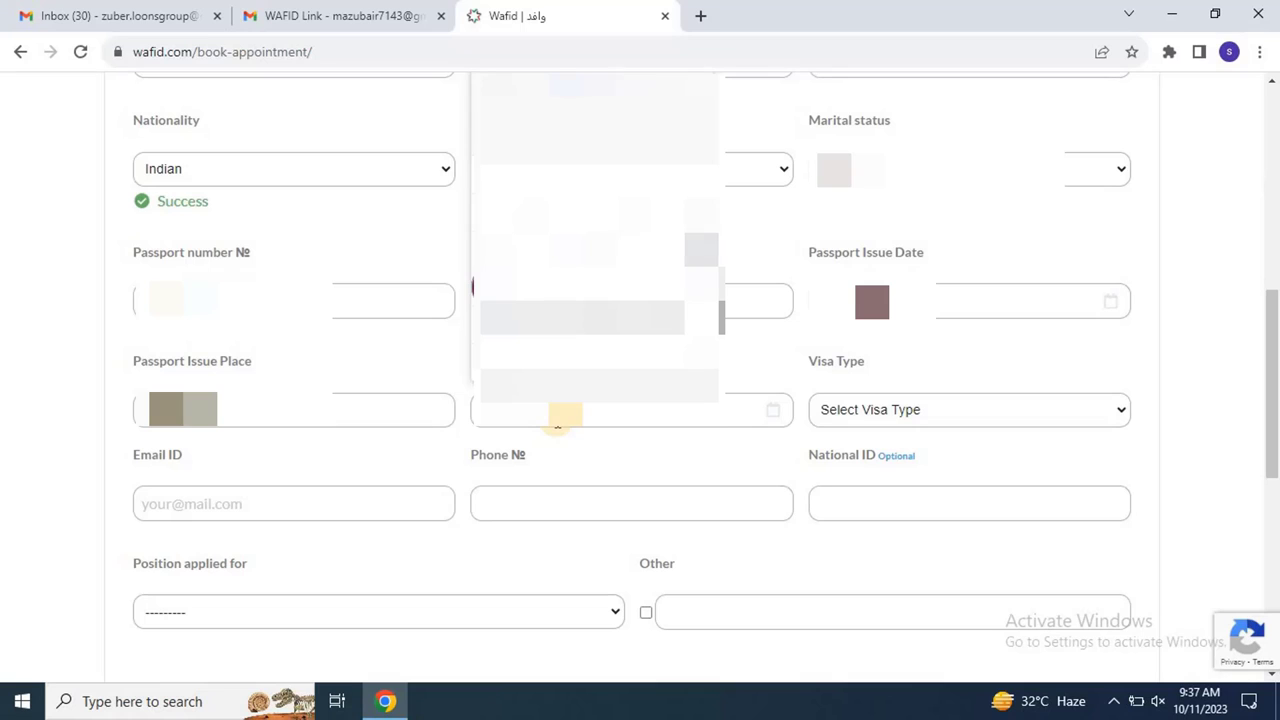
pyautogui.click(474, 287)
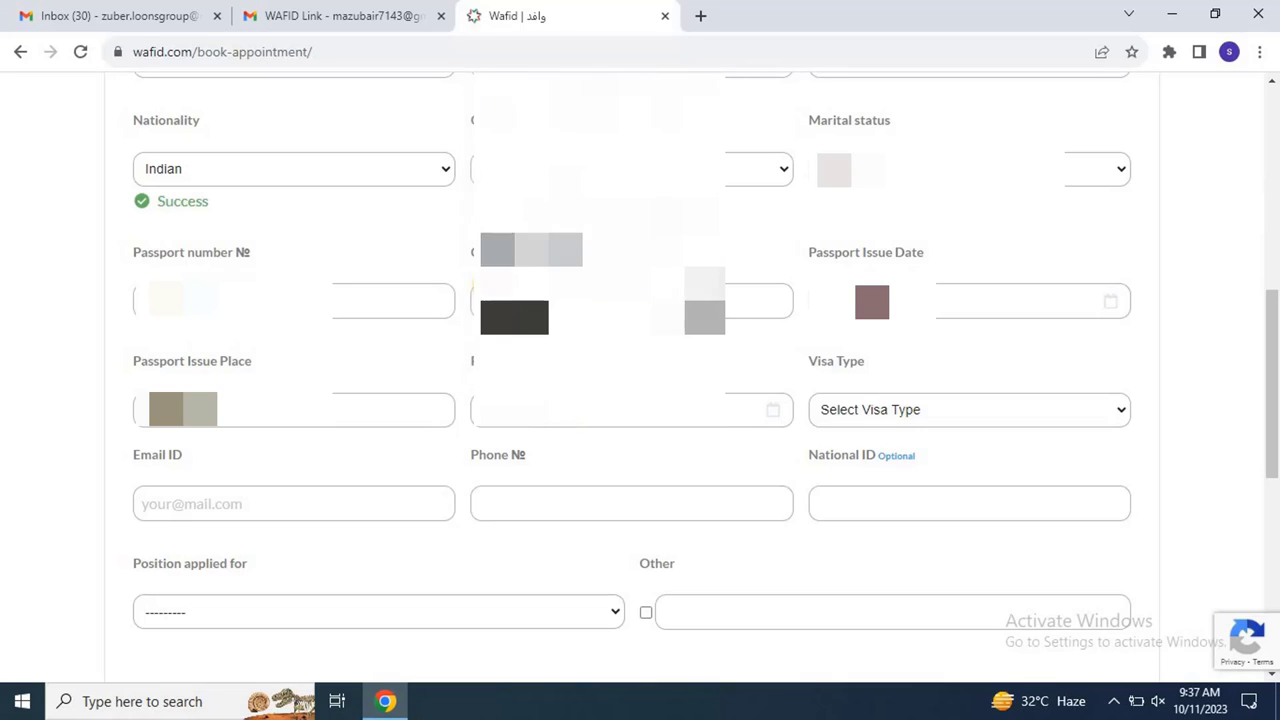
# Step: Set the visa type to Work Visa and enter the candidate's gmail.com e-mail address
pyautogui.click(976, 410)
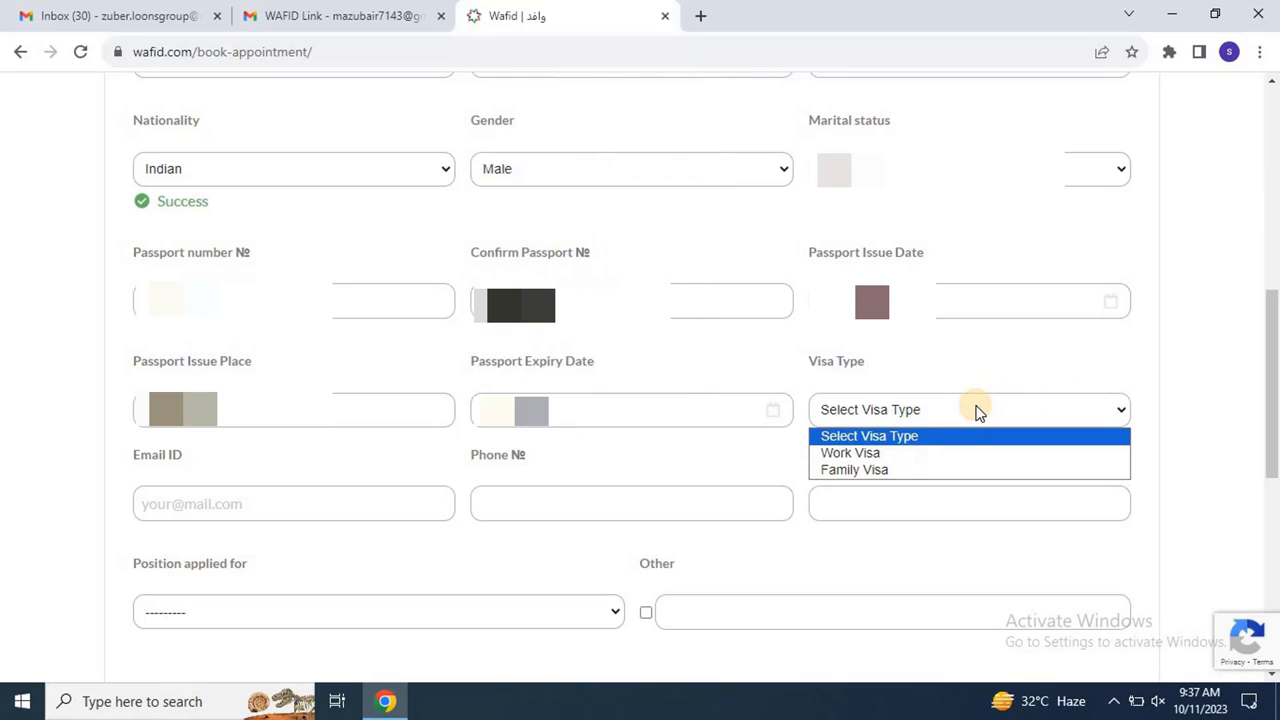
pyautogui.click(941, 453)
pyautogui.click(327, 503)
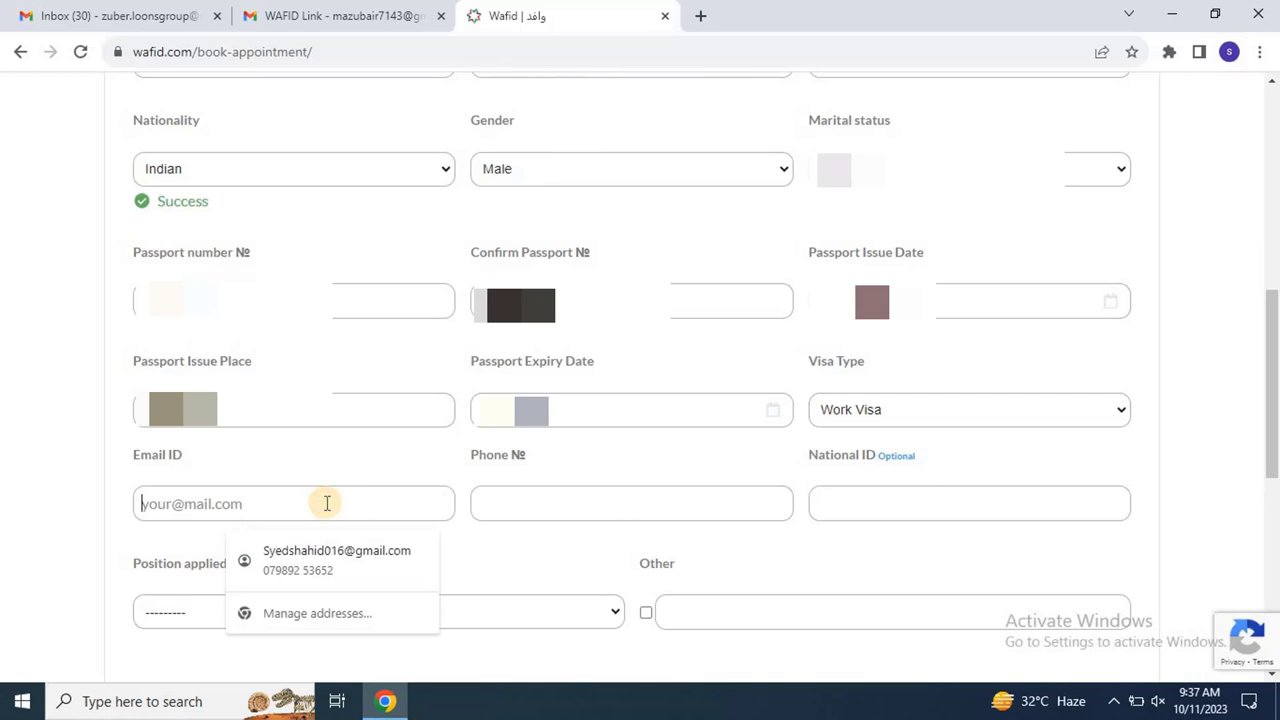
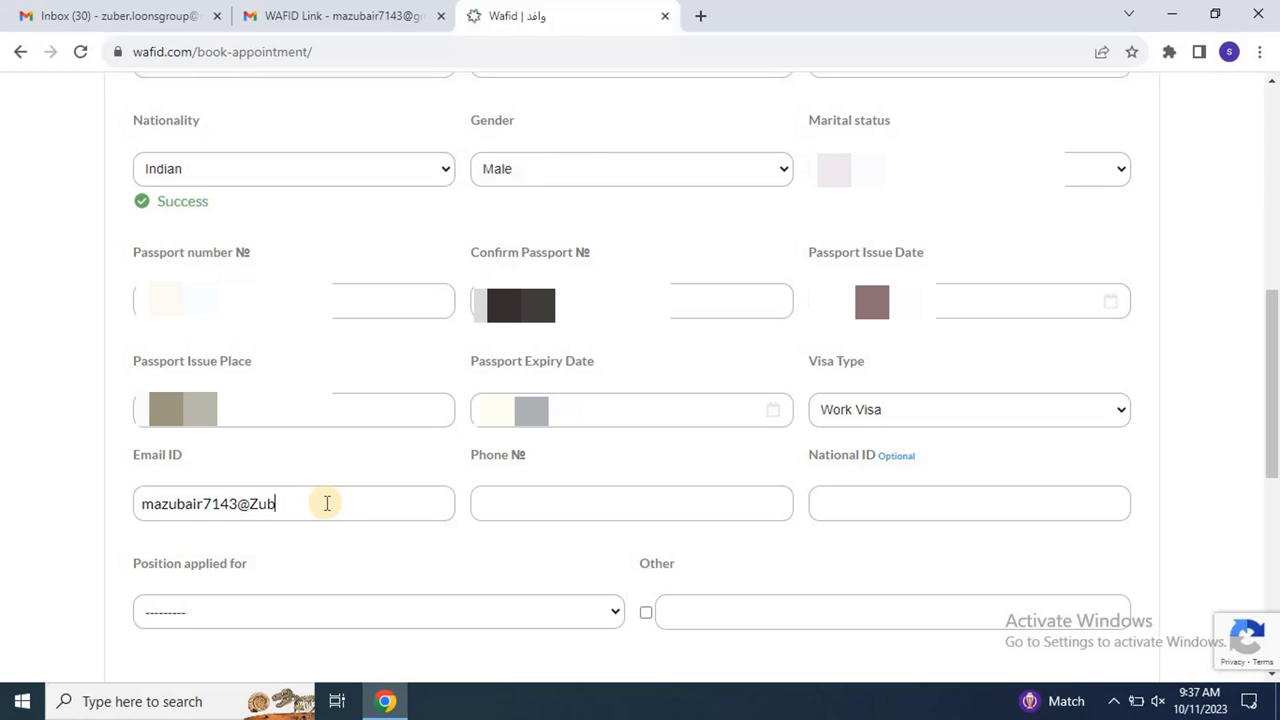
# Step: Enter the applicant's phone number with the +91 country code
pyautogui.click(508, 500)
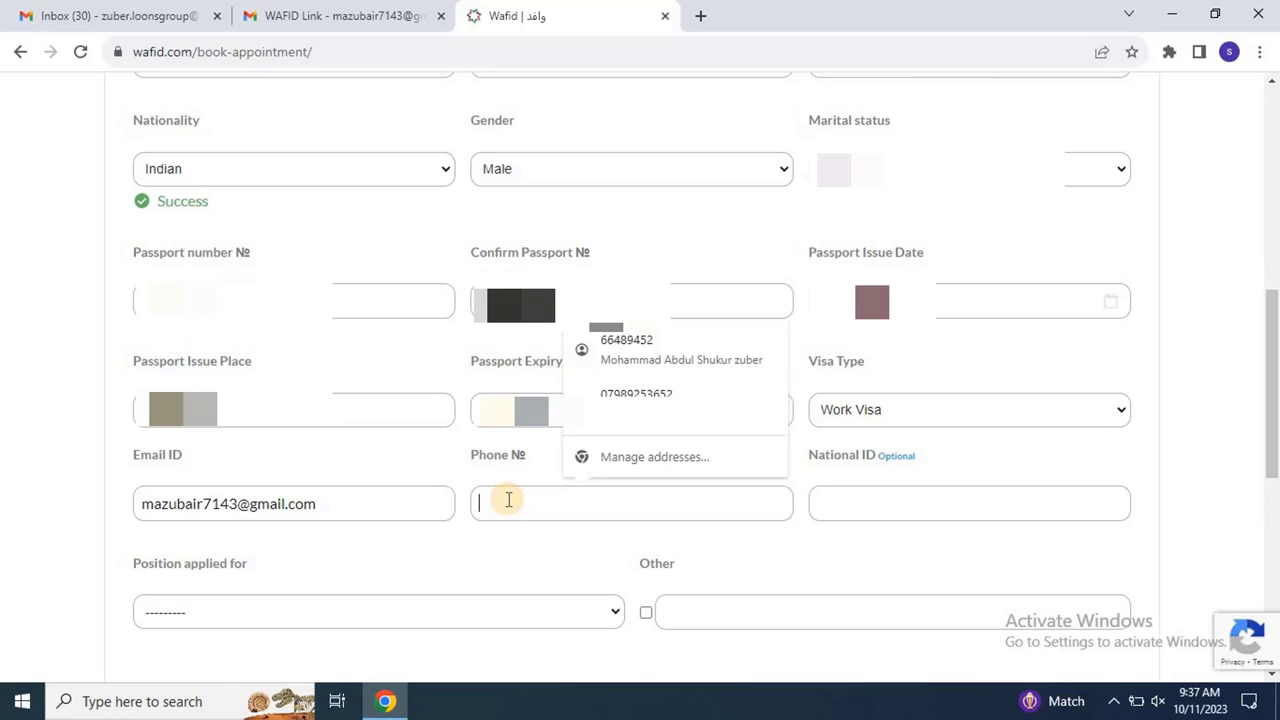
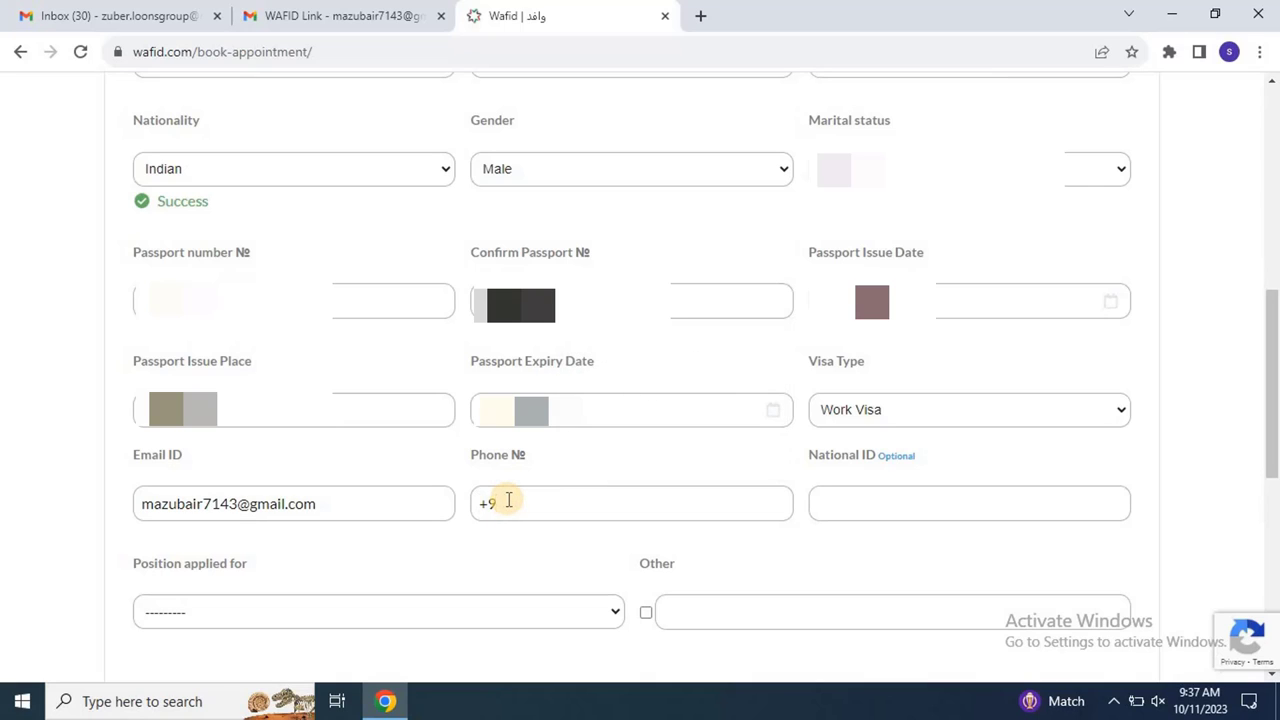
pyautogui.click(831, 502)
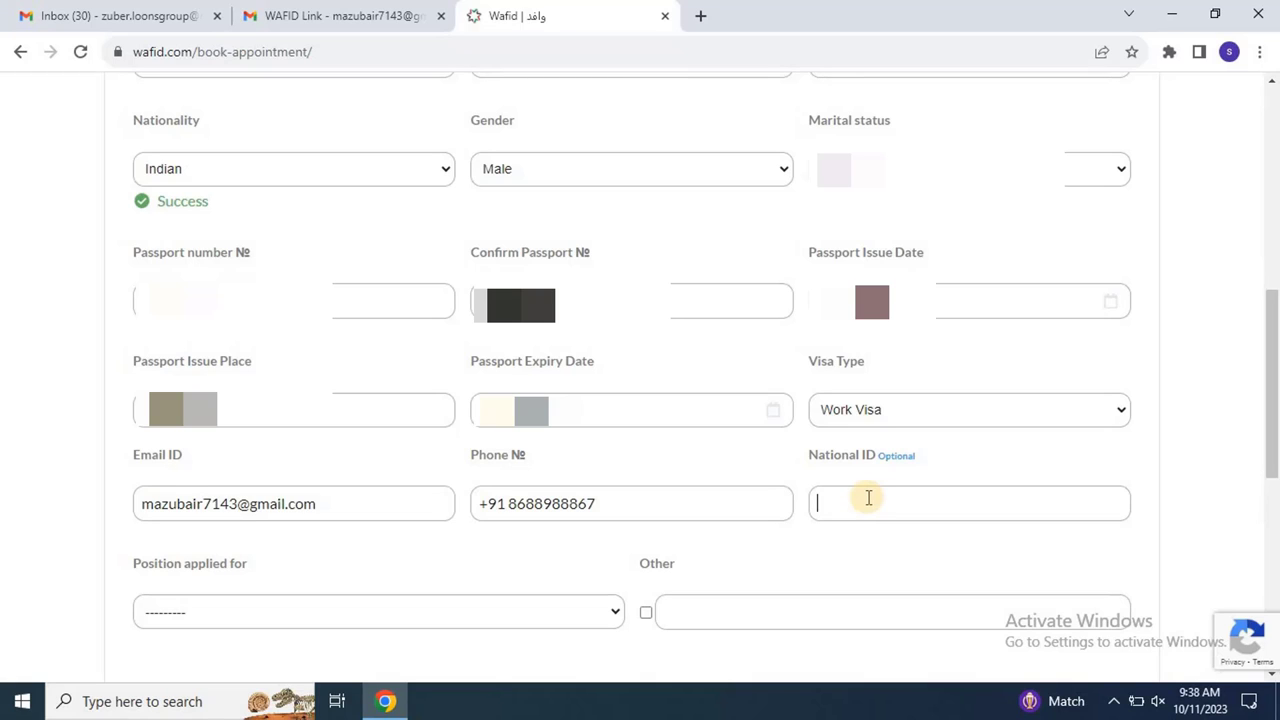
# Step: Tick Other for the applied position and reset the Position applied for dropdown to '---------'
pyautogui.click(472, 622)
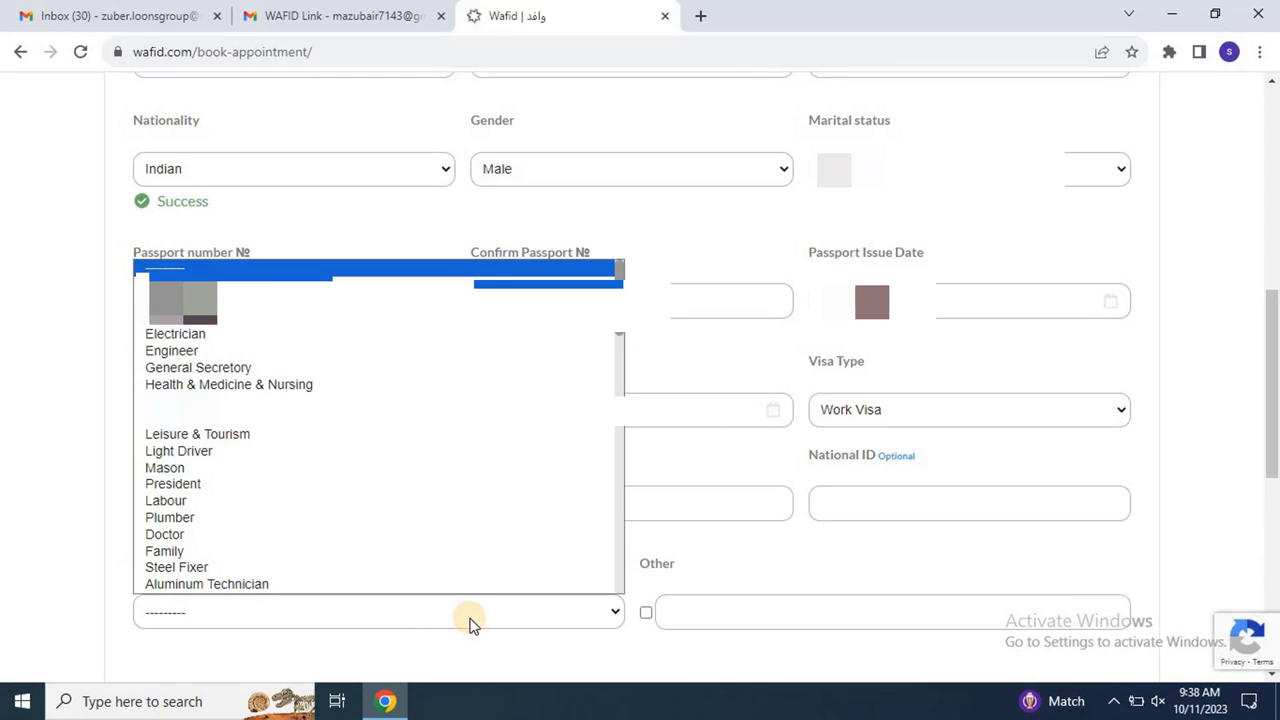
pyautogui.press('e')
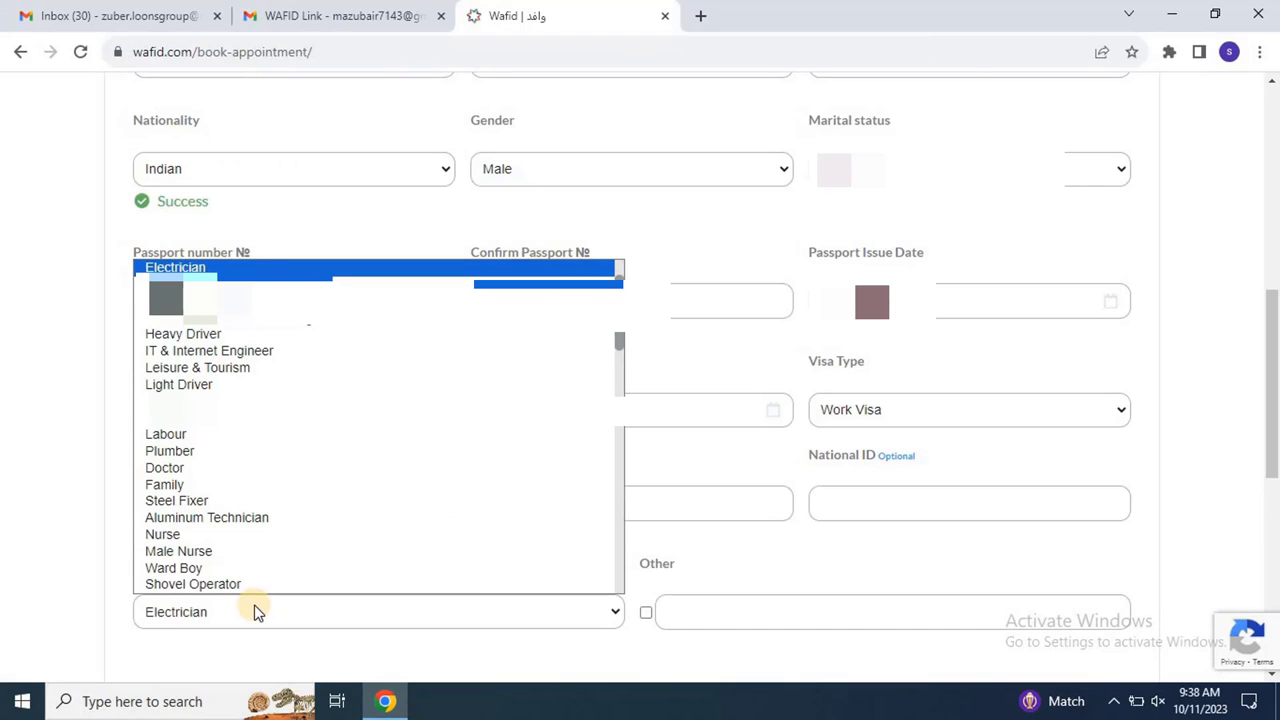
pyautogui.press('t')
pyautogui.press('e')
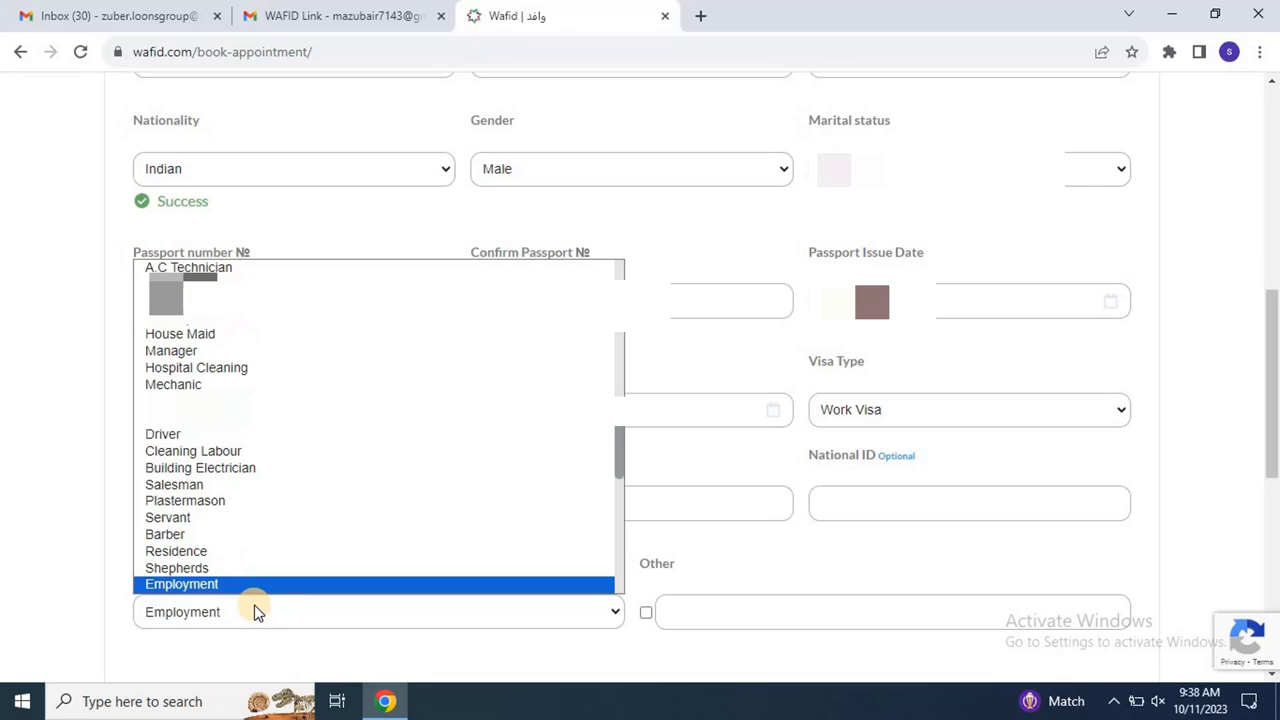
pyautogui.press('t')
pyautogui.press('t')
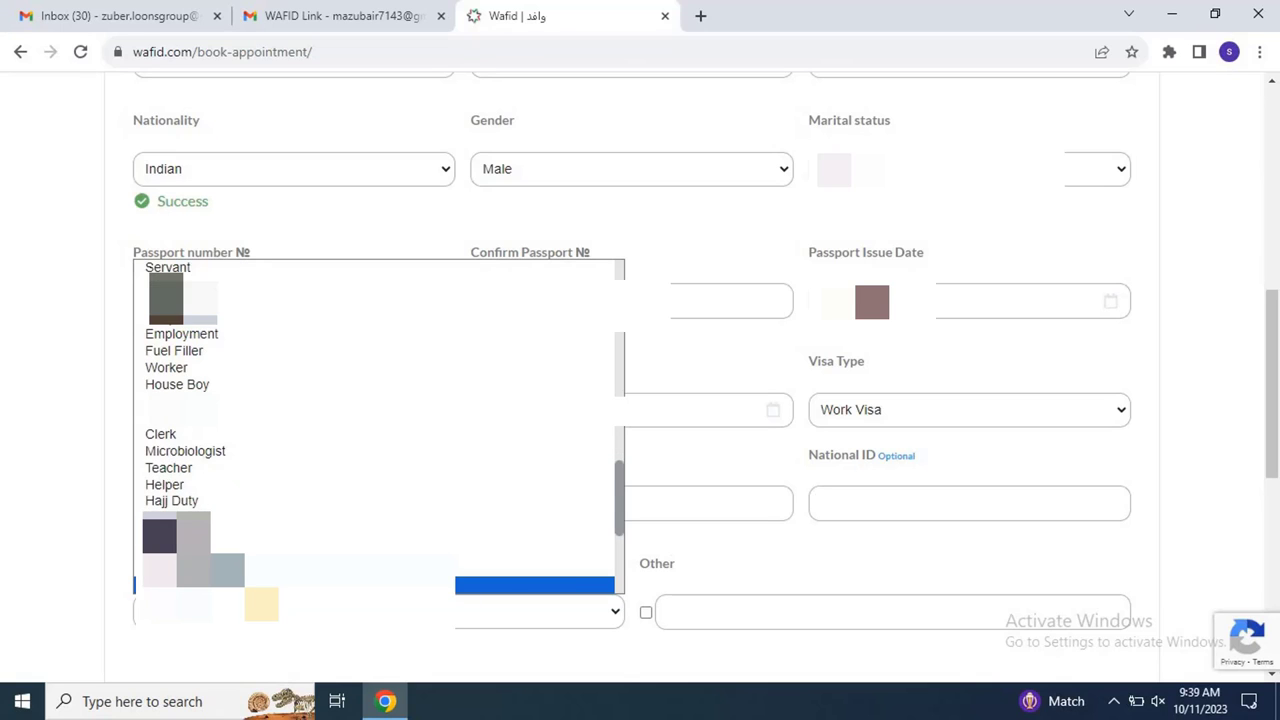
pyautogui.press('Return')
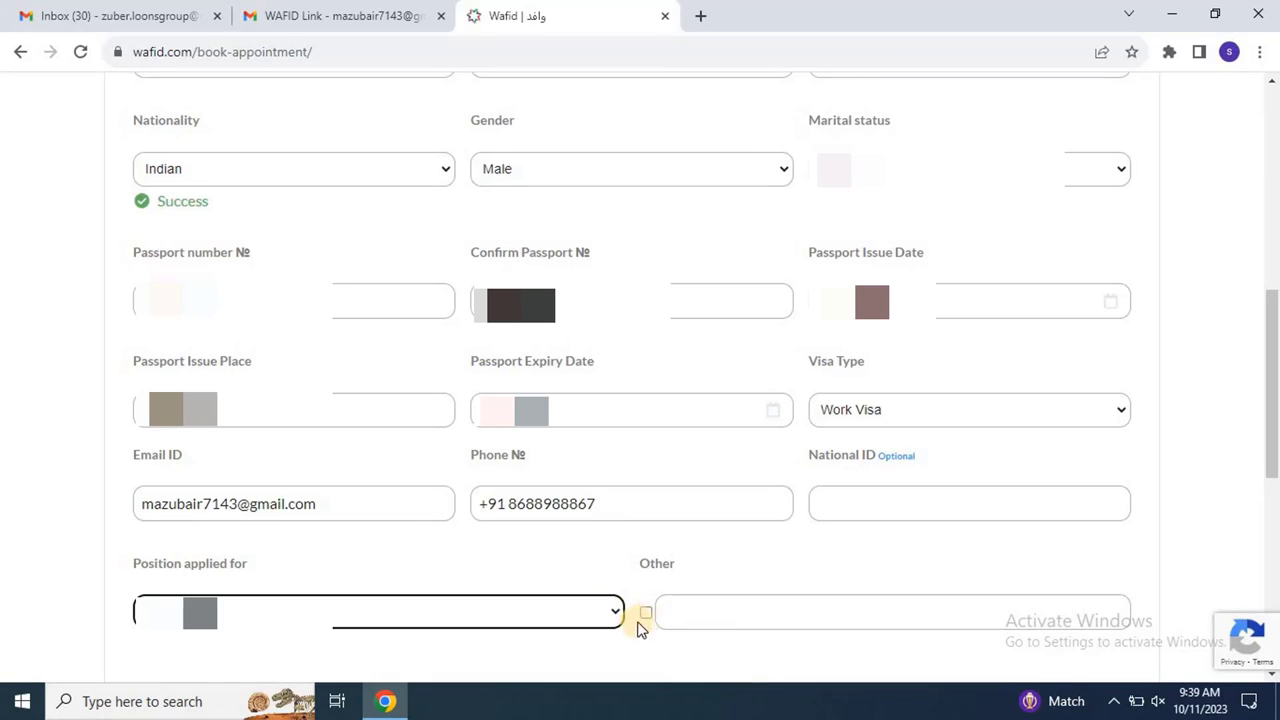
pyautogui.click(646, 613)
pyautogui.click(731, 610)
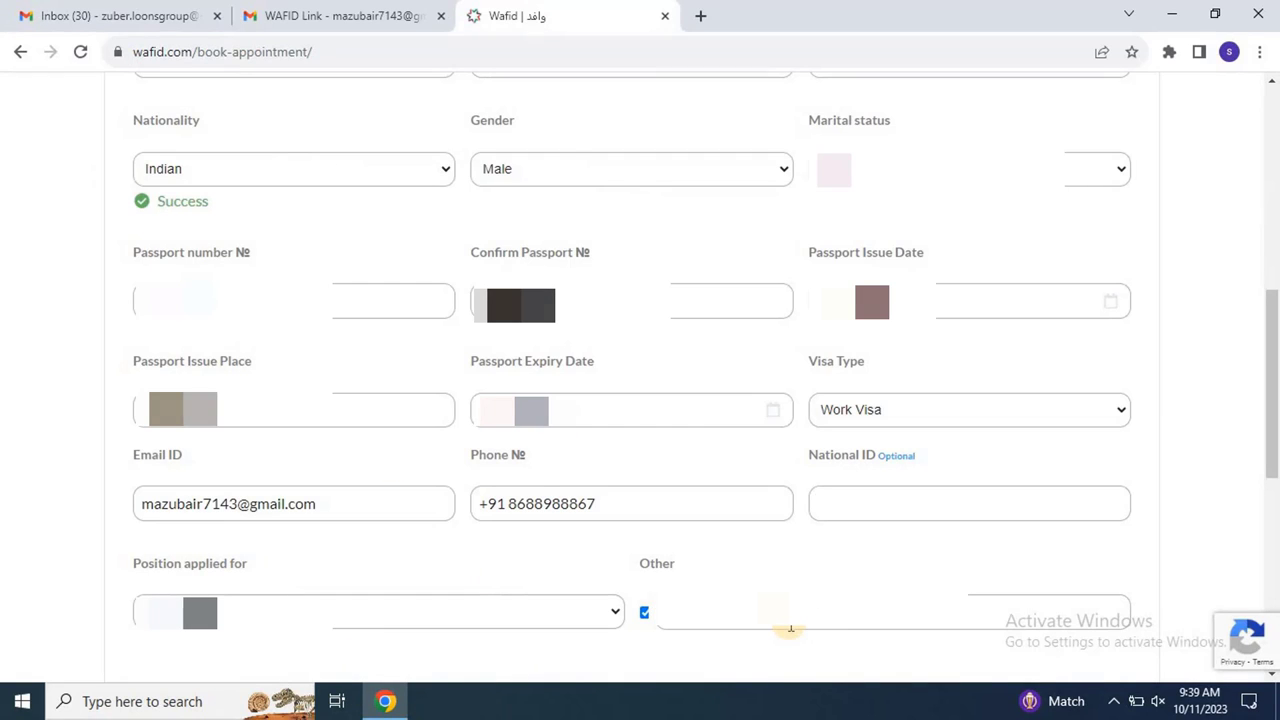
pyautogui.click(359, 615)
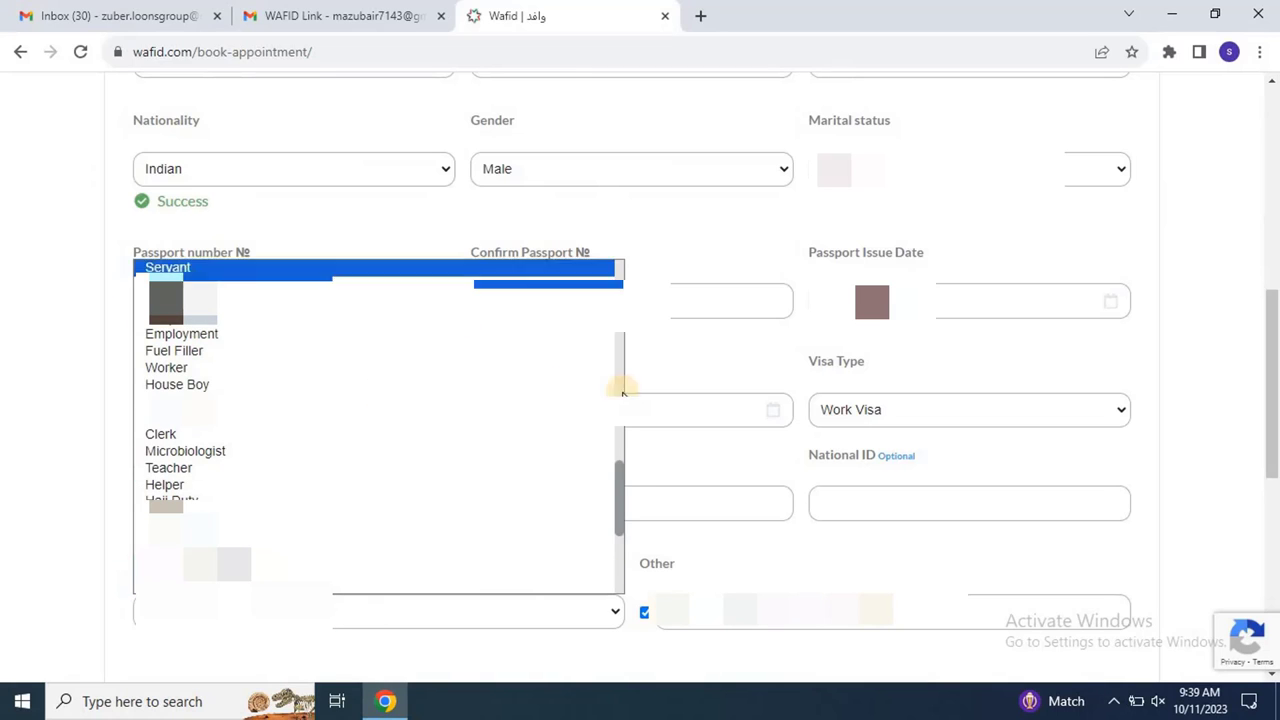
pyautogui.moveTo(618, 487); pyautogui.dragTo(623, 249)
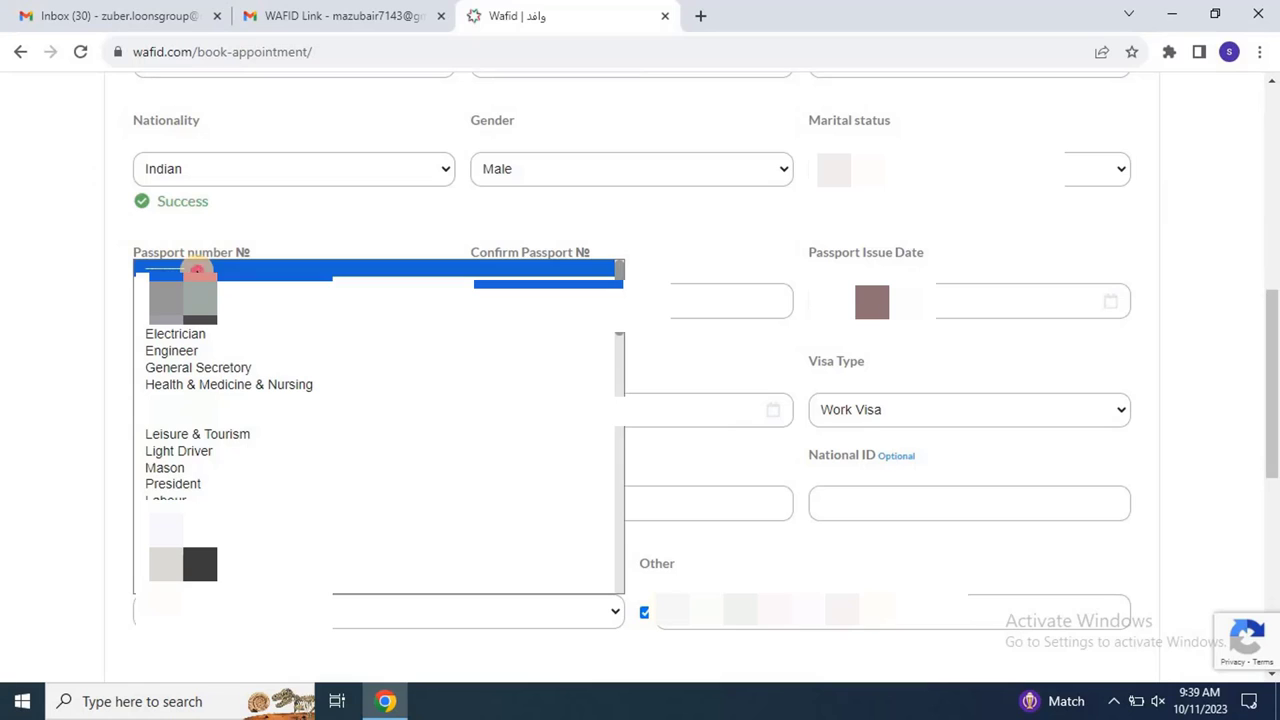
pyautogui.click(200, 268)
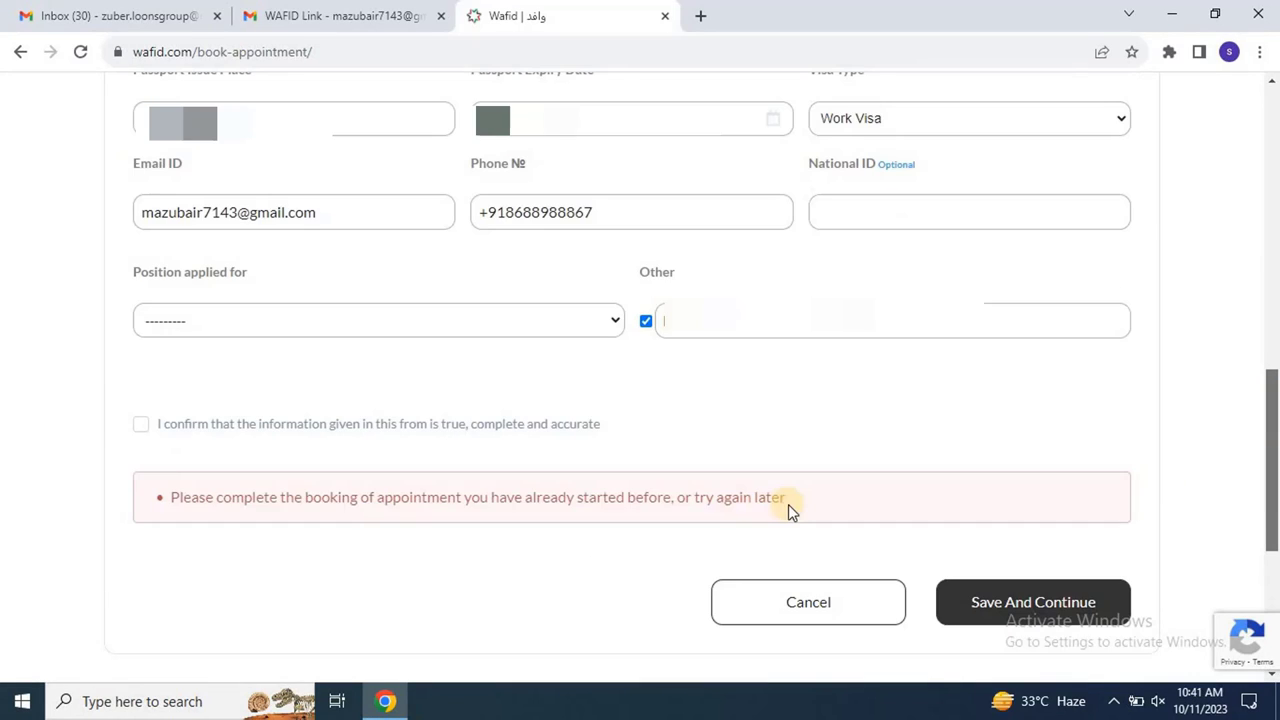
# Step: Tick the information-accuracy confirmation and Save And Continue to the $10.00 payment page
pyautogui.click(141, 424)
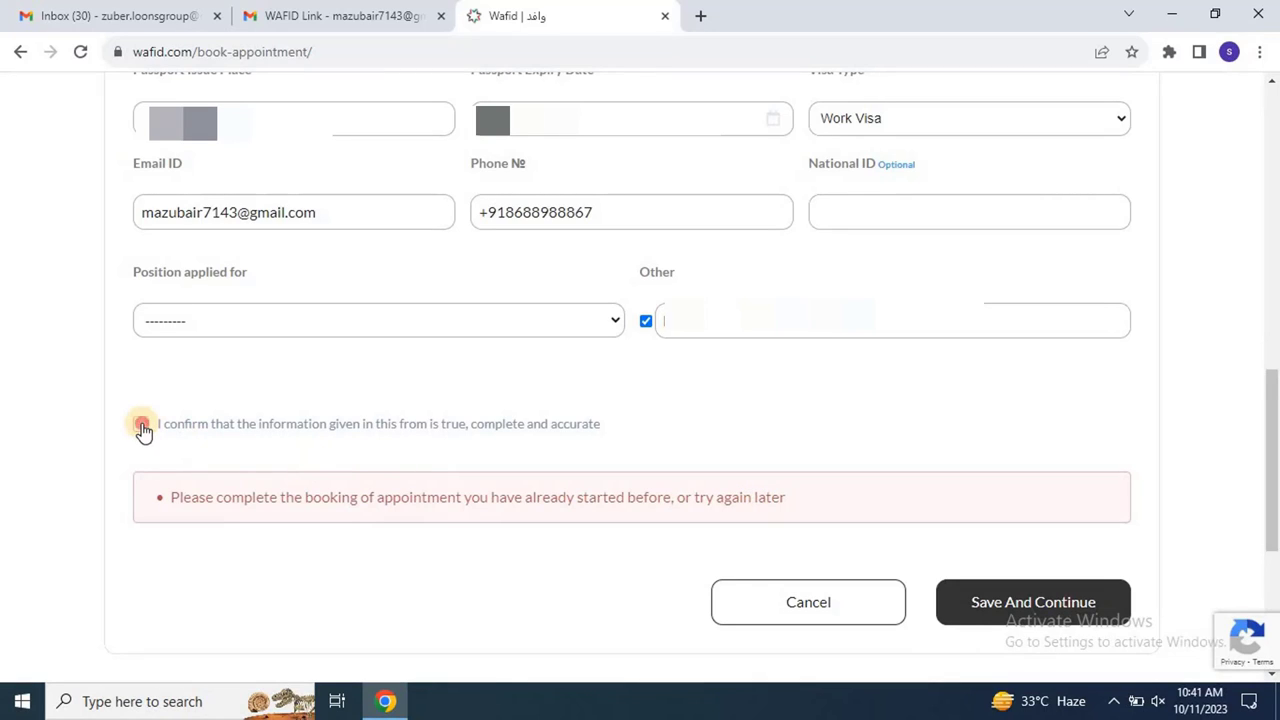
pyautogui.click(1027, 598)
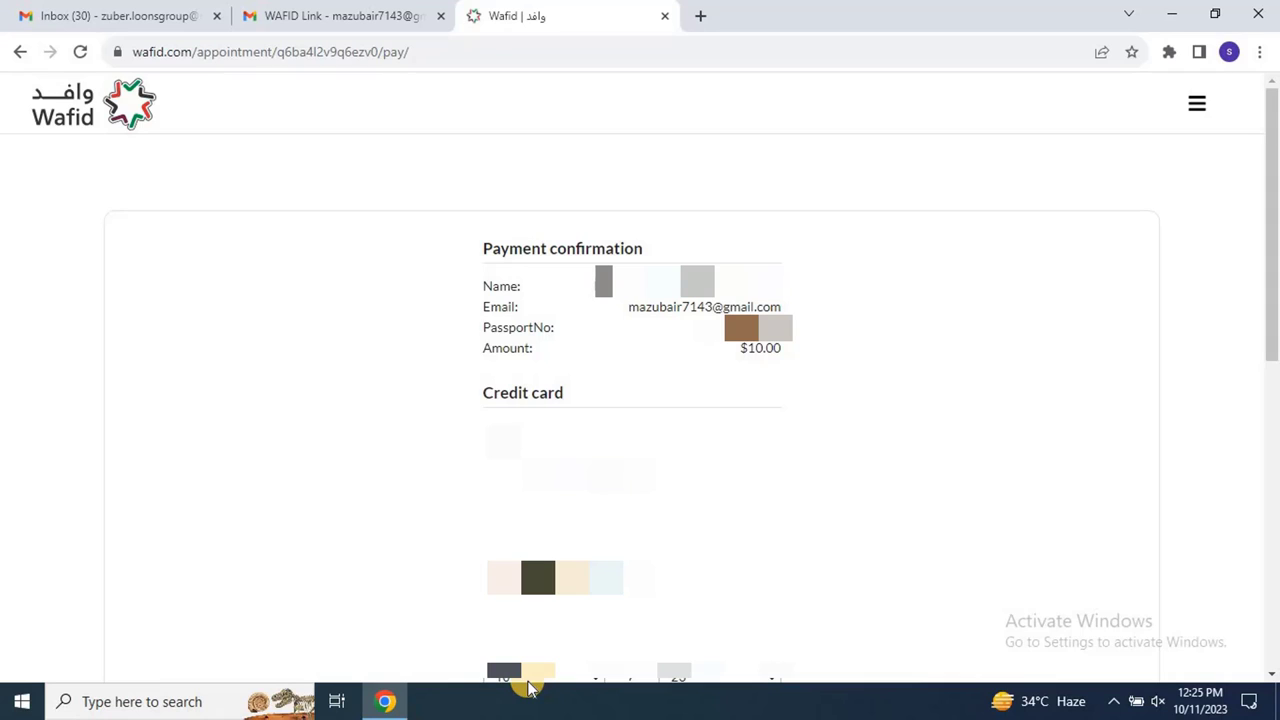
# Step: Set the card expiry year to 26 and pay the $10.00 appointment fee
pyautogui.scroll(-1, 528, 677)
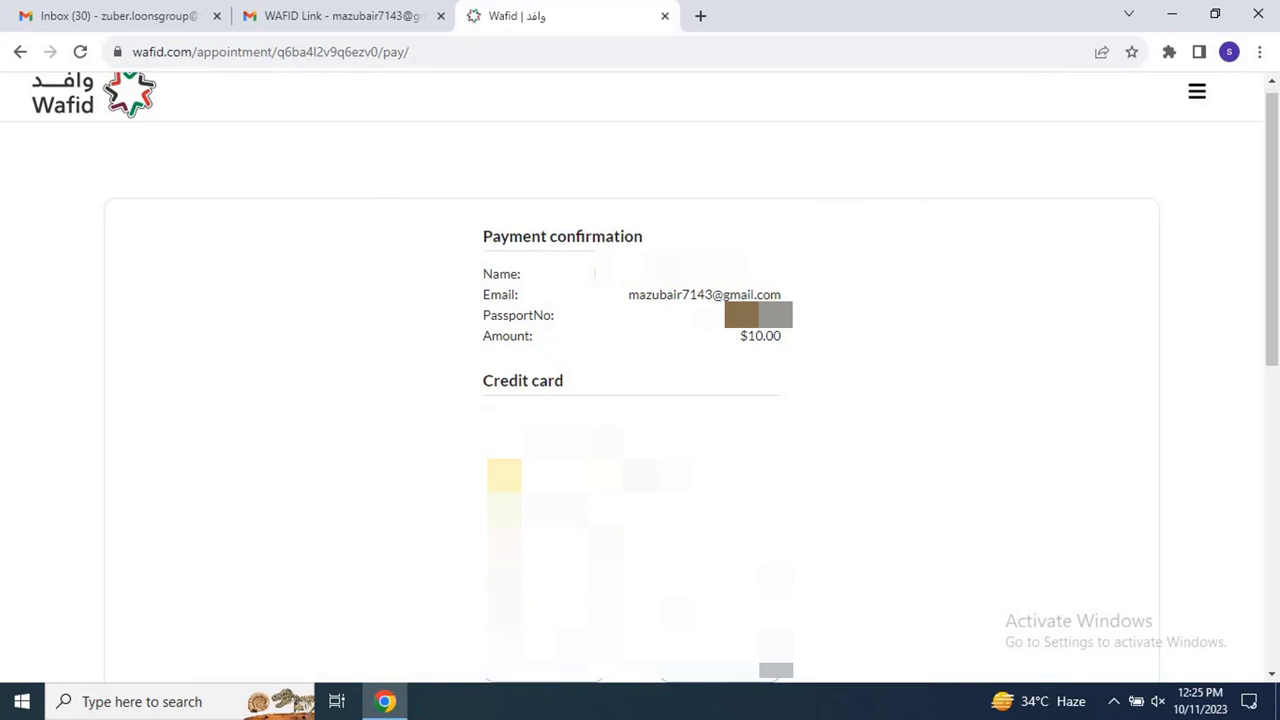
pyautogui.click(700, 415)
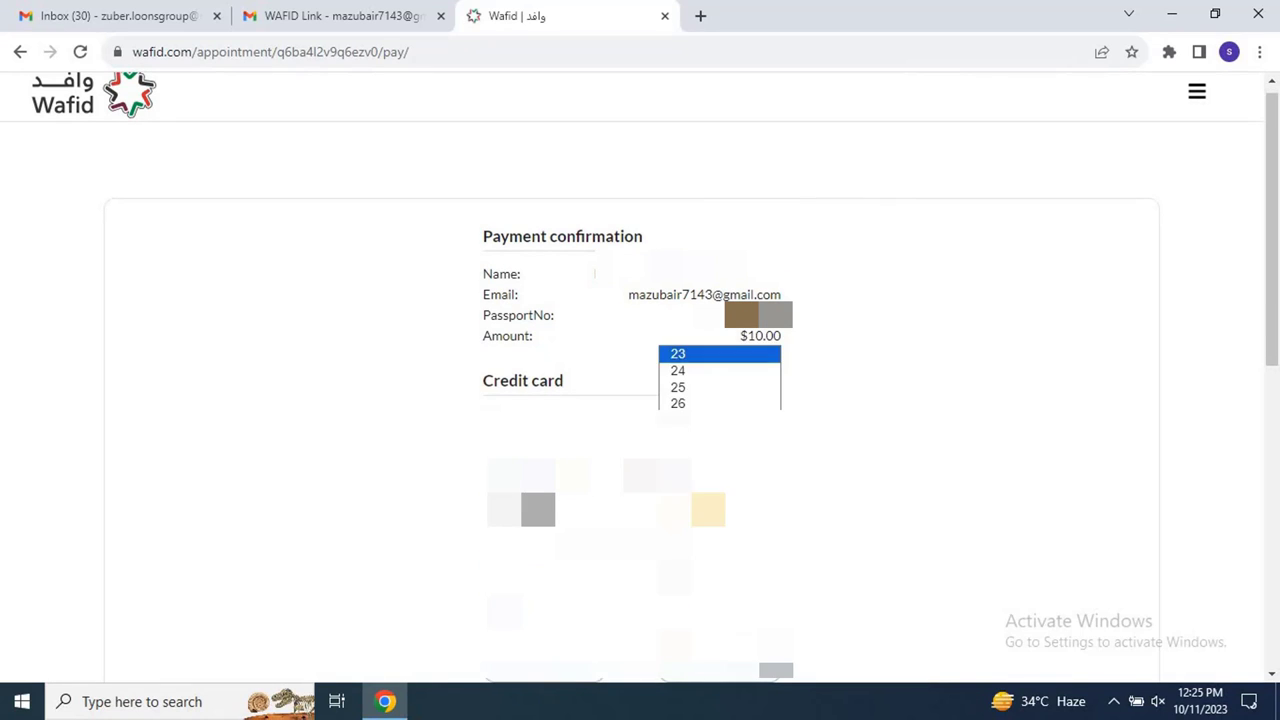
pyautogui.click(680, 405)
pyautogui.moveTo(1262, 266); pyautogui.dragTo(1249, 366)
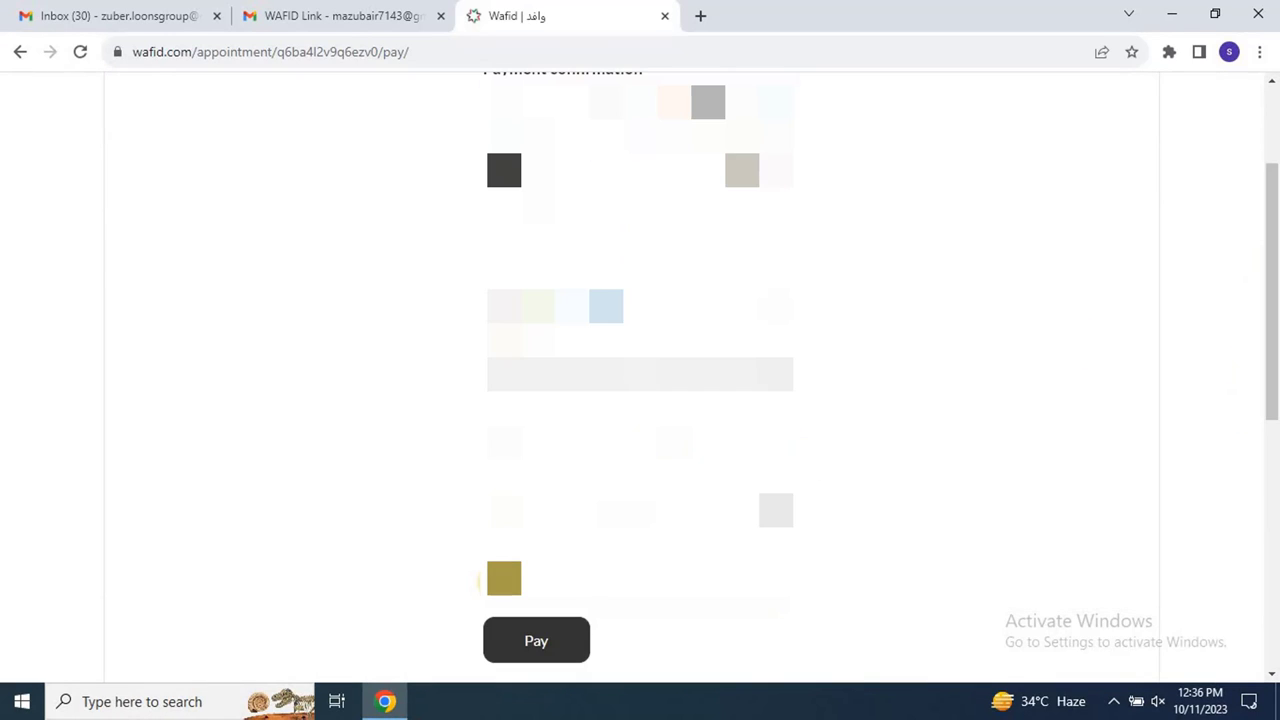
pyautogui.click(550, 645)
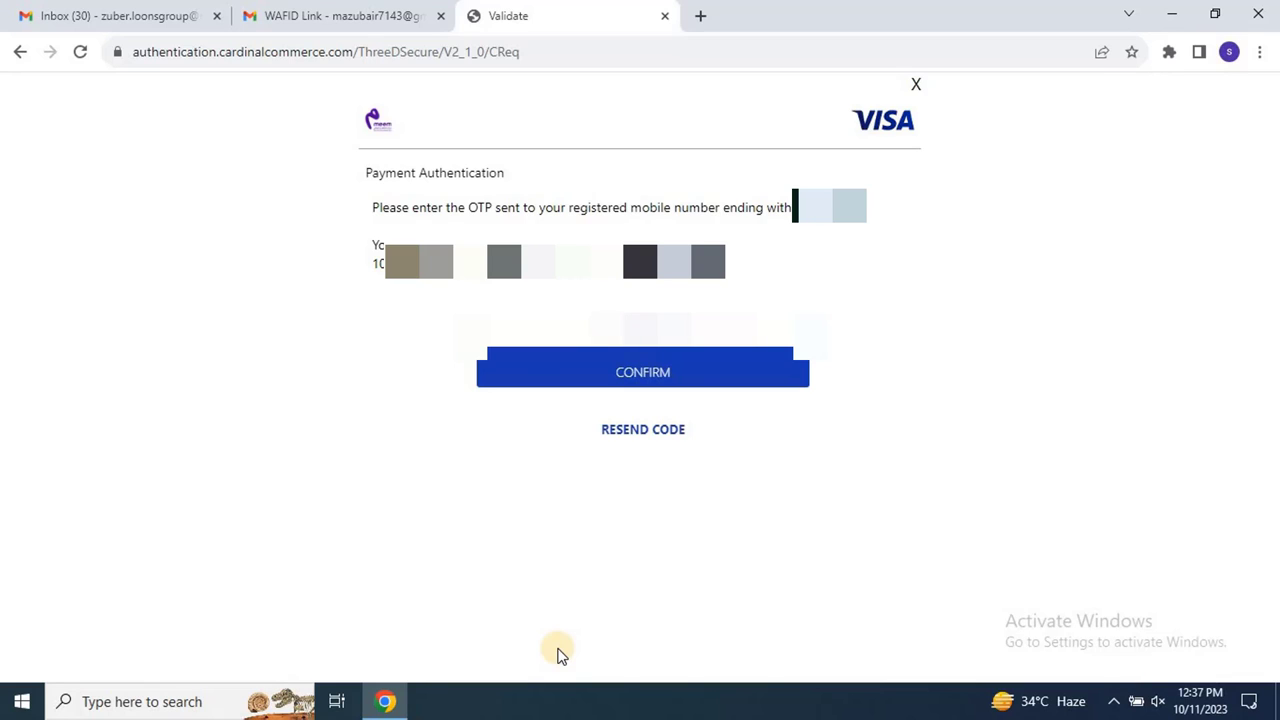
# Step: Confirm the Visa authentication with the one-time code sent to the registered mobile
pyautogui.click(650, 372)
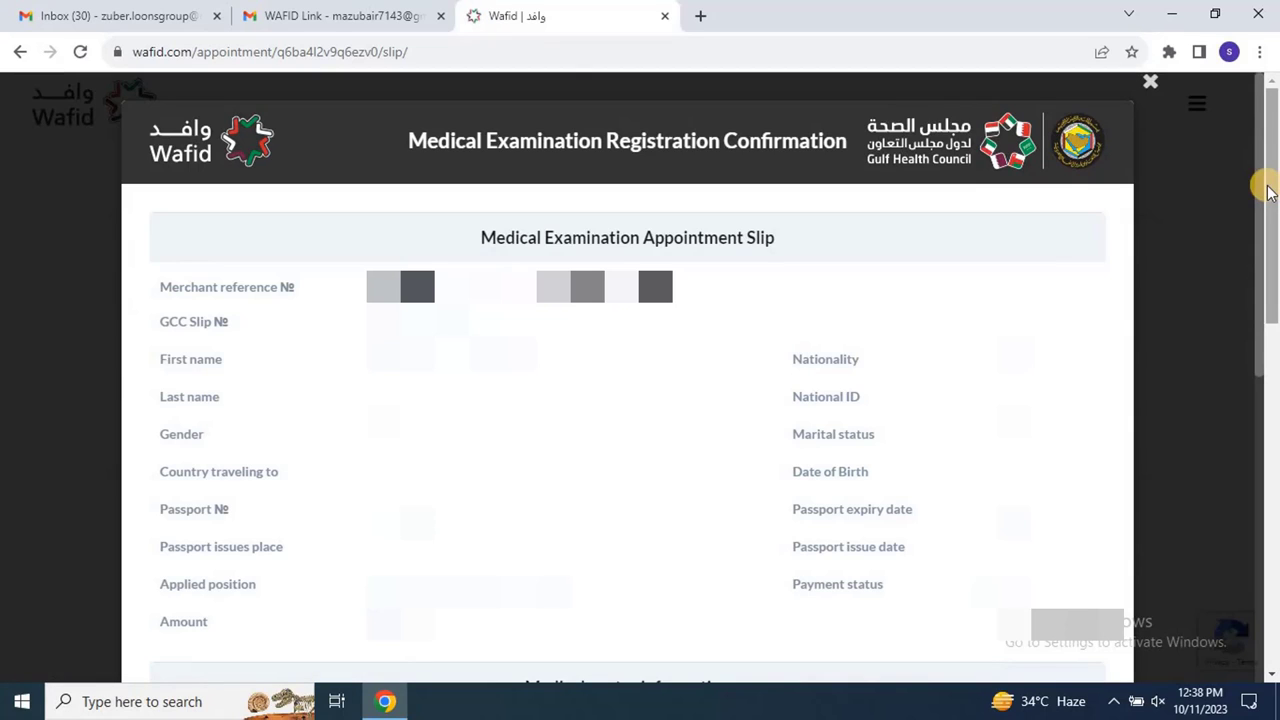
pyautogui.moveTo(1268, 192); pyautogui.dragTo(1264, 284)
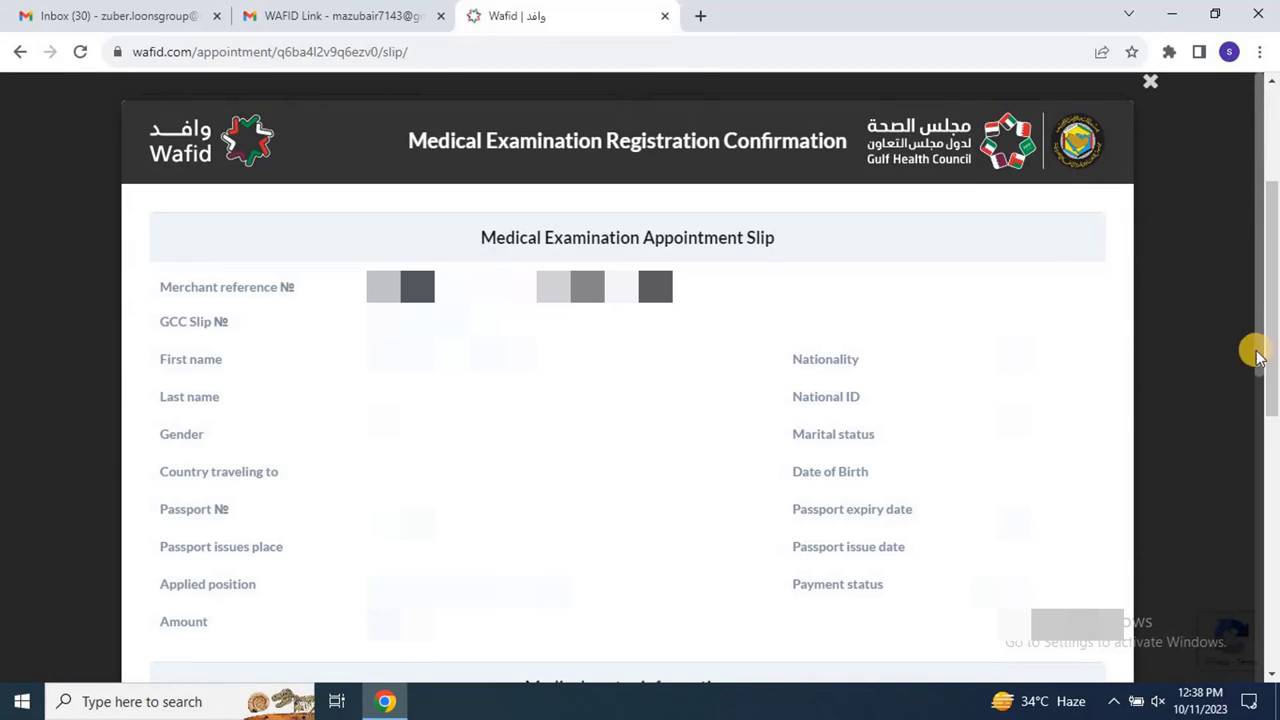
pyautogui.scroll(-2, 1265, 345)
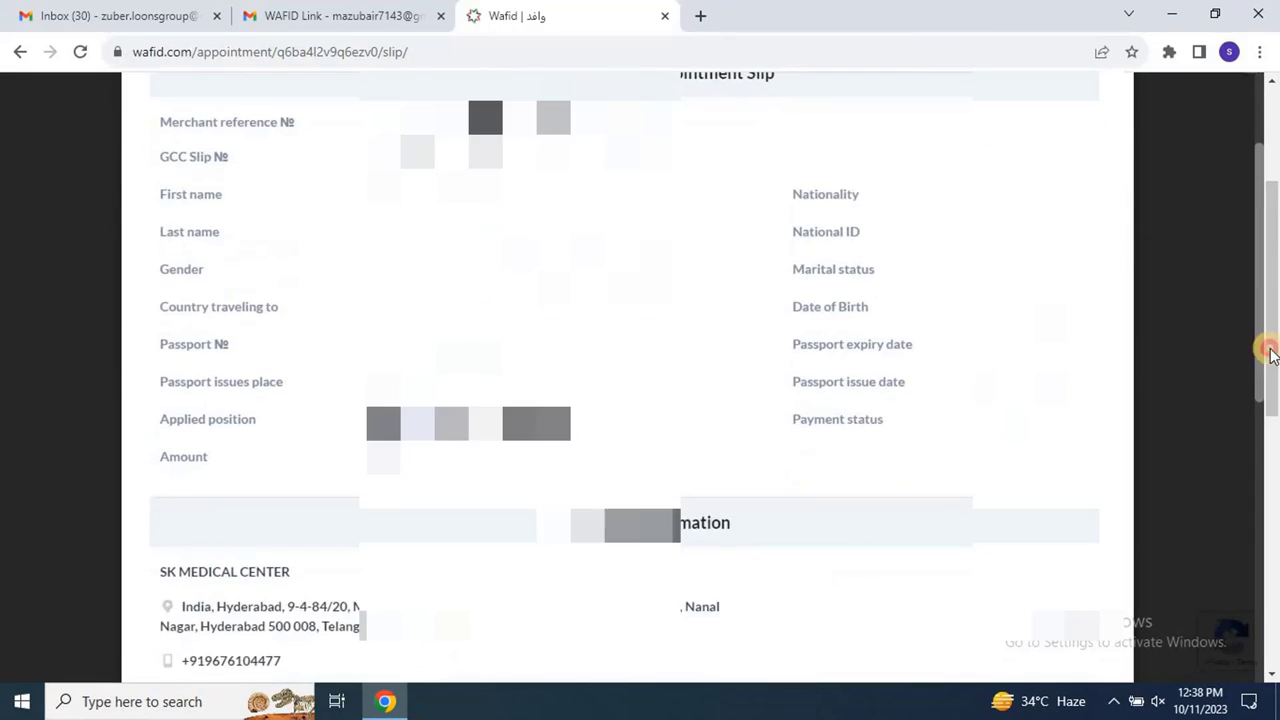
pyautogui.moveTo(1270, 355); pyautogui.dragTo(1275, 640)
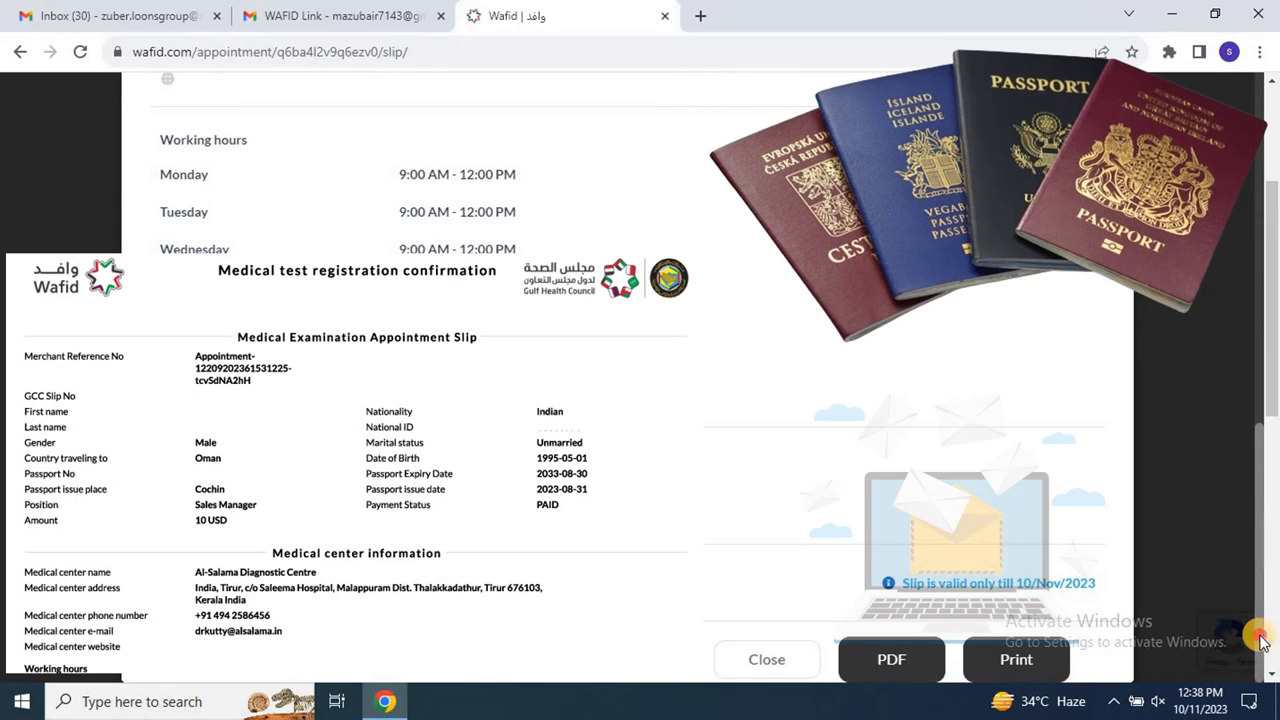
pyautogui.scroll(2, 1250, 600)
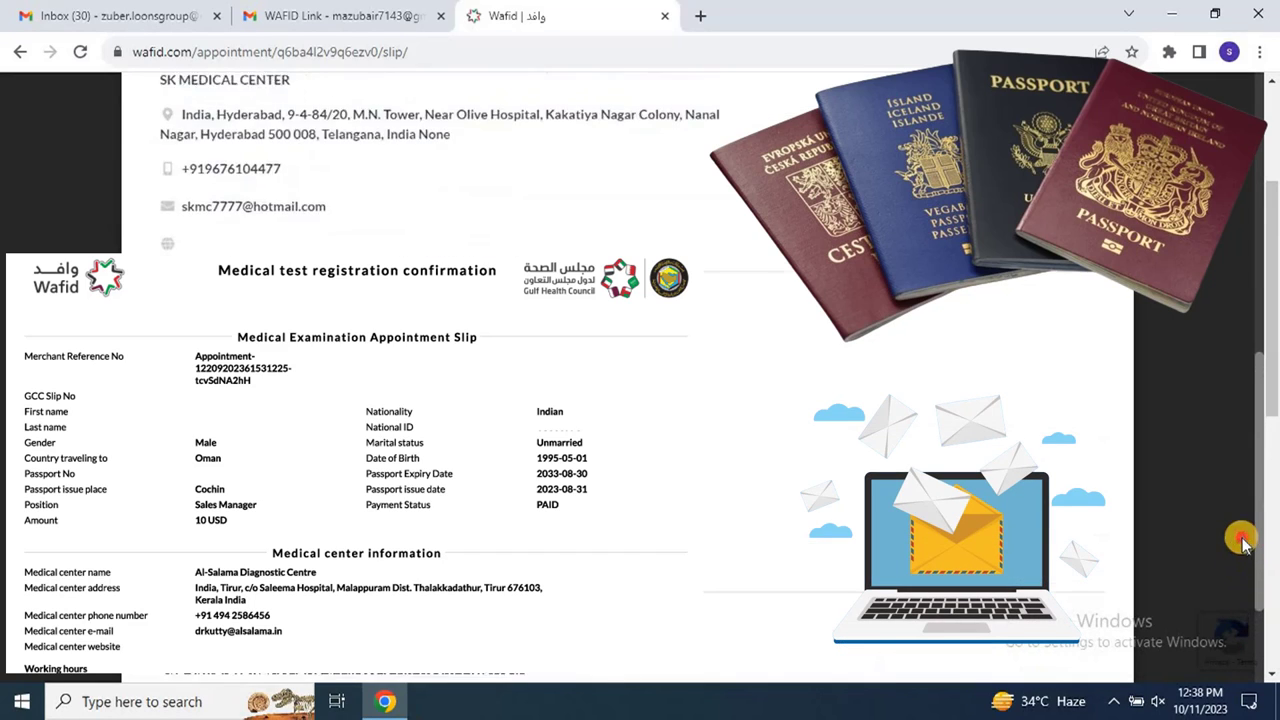
pyautogui.scroll(2, 1243, 541)
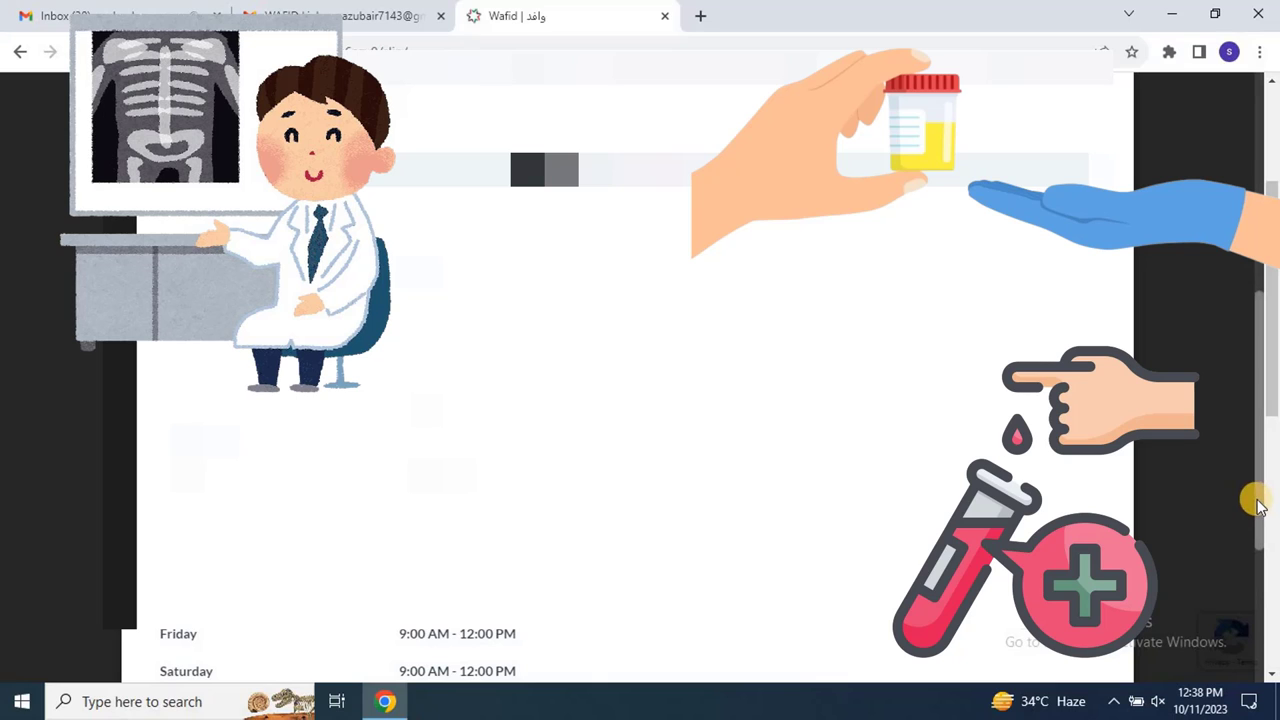
pyautogui.moveTo(1262, 503); pyautogui.dragTo(1233, 323)
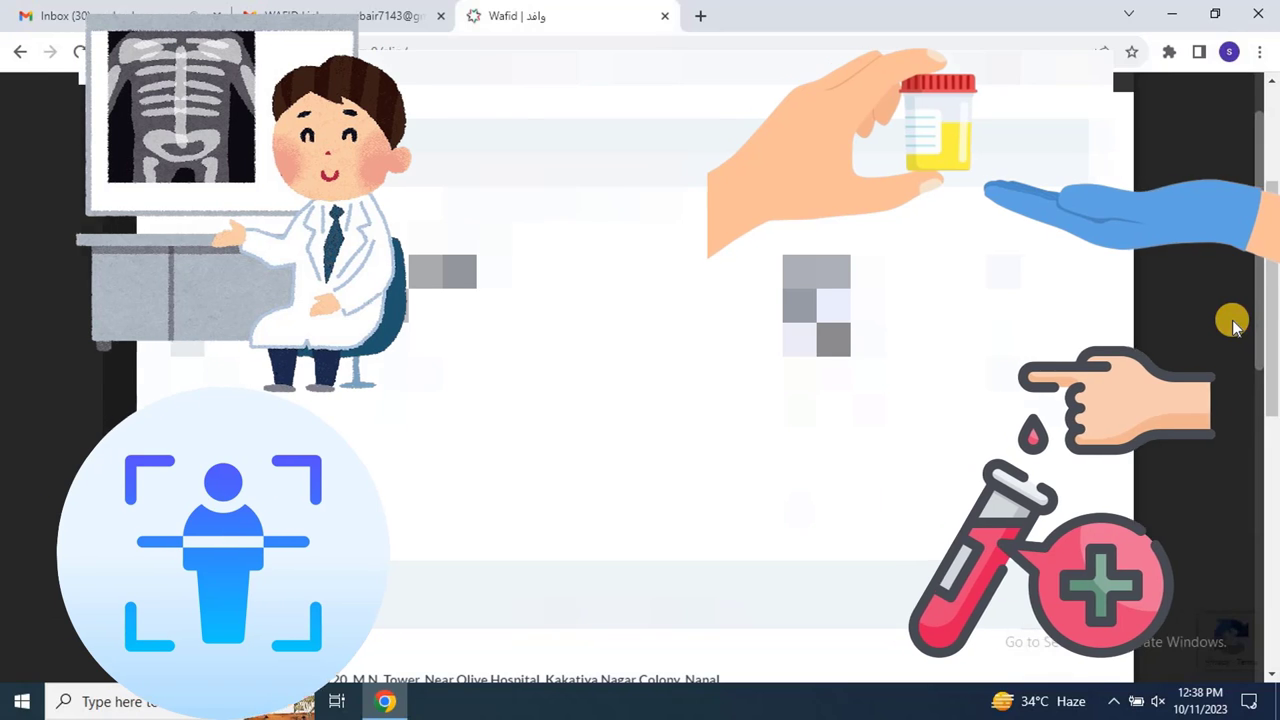